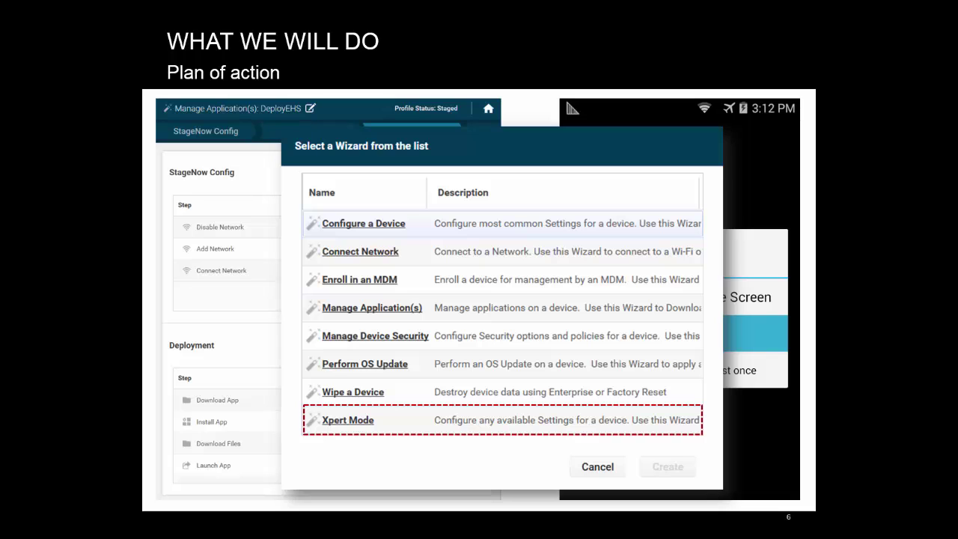
key("Right")
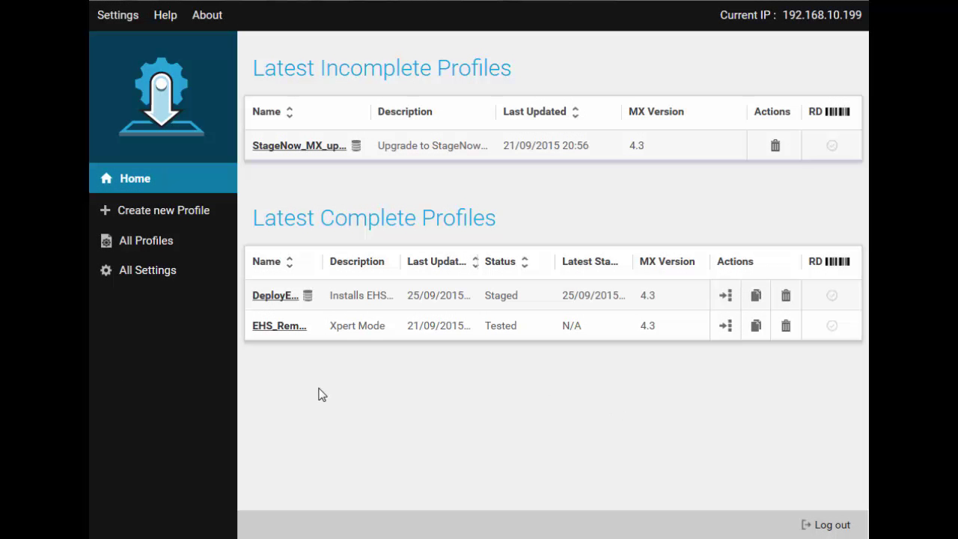
Step: Open the list of all saved settings
left_click(150, 275)
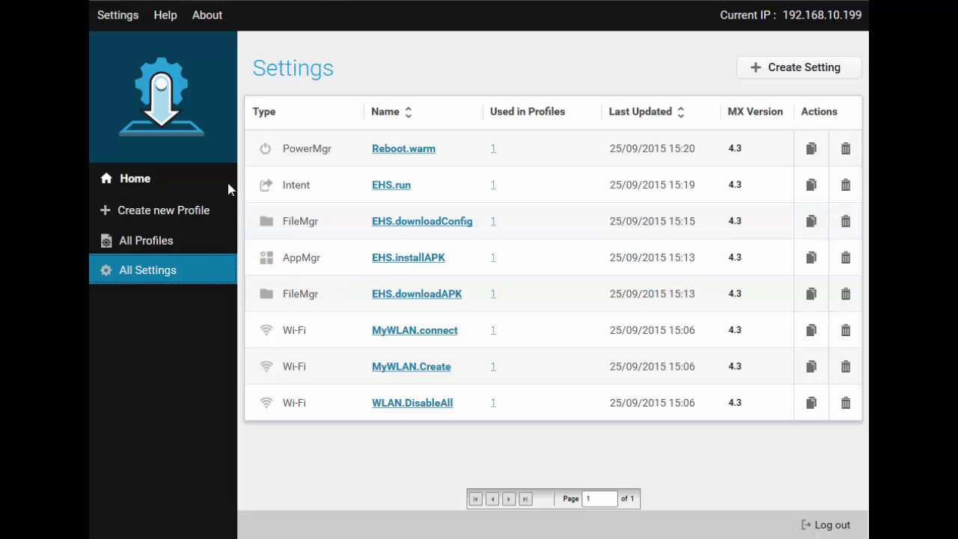
Step: Create an Xpert Mode profile named "EHS Xpert" and choose to store its configuration entirely within barcodes or NFC tags
left_click(189, 212)
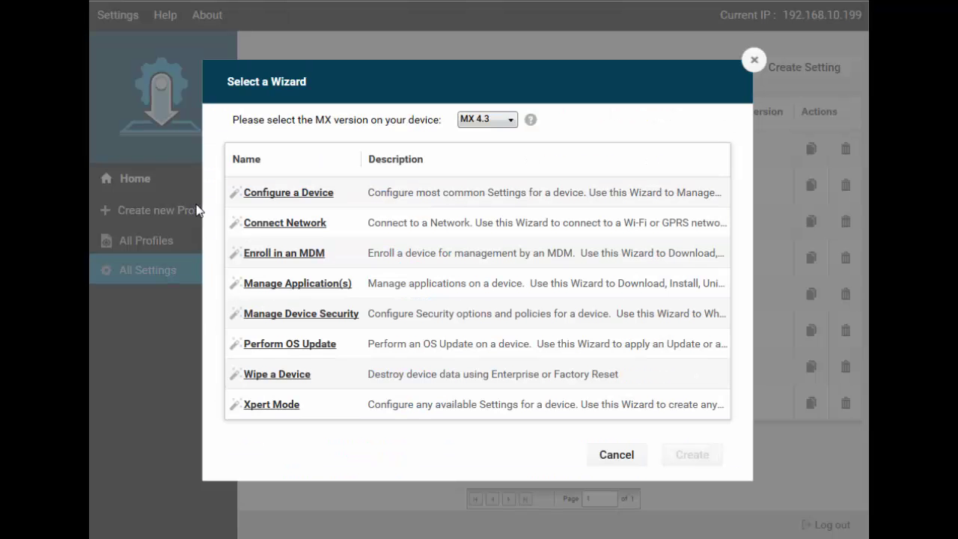
left_click(283, 405)
left_click(690, 454)
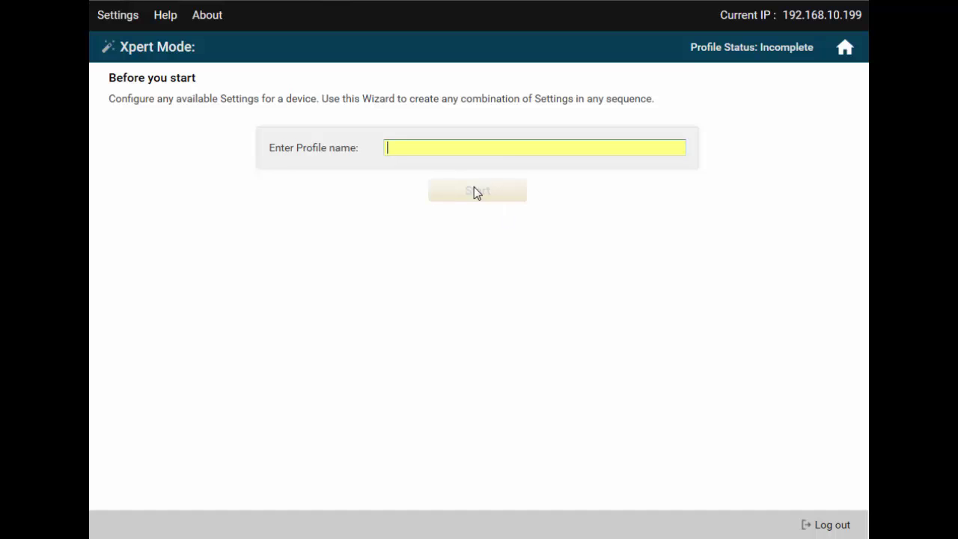
type("EHS Xpert")
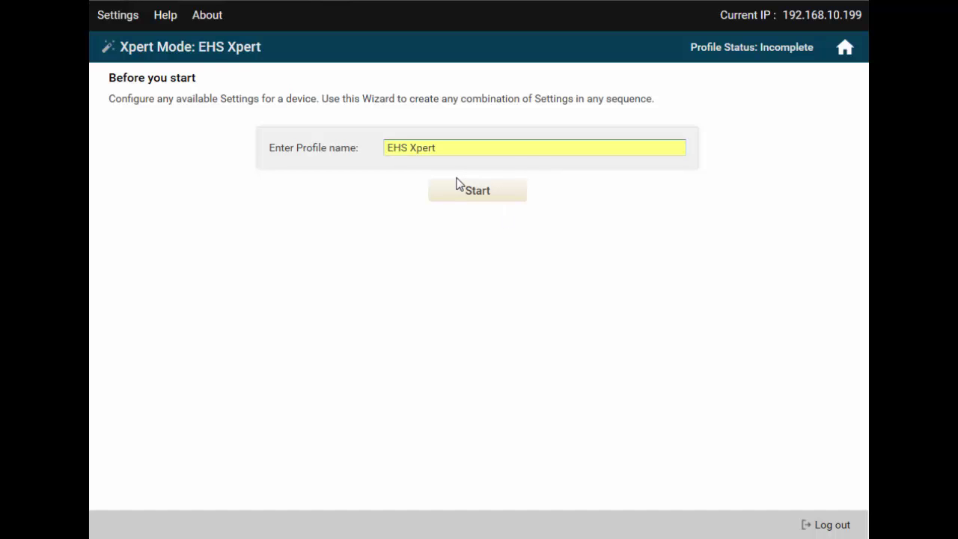
left_click(458, 185)
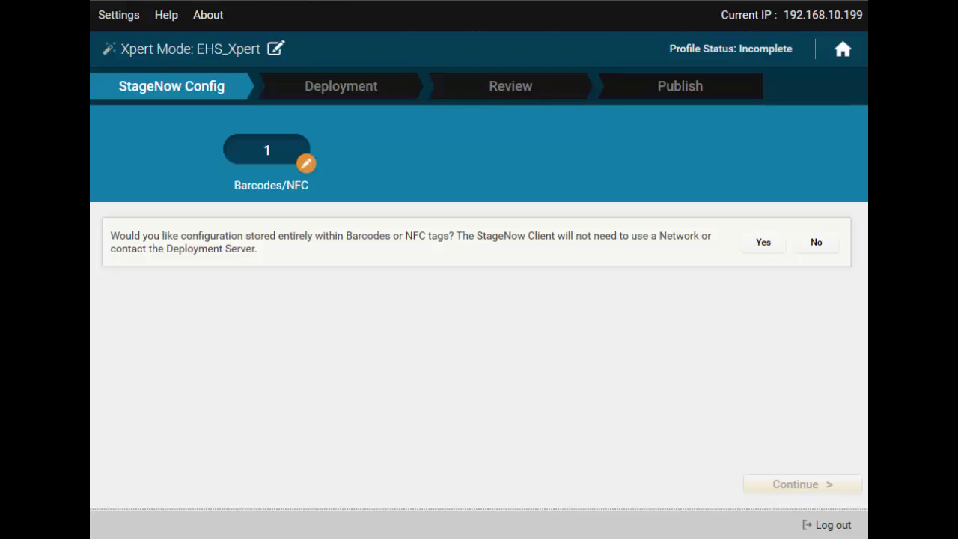
left_click(763, 243)
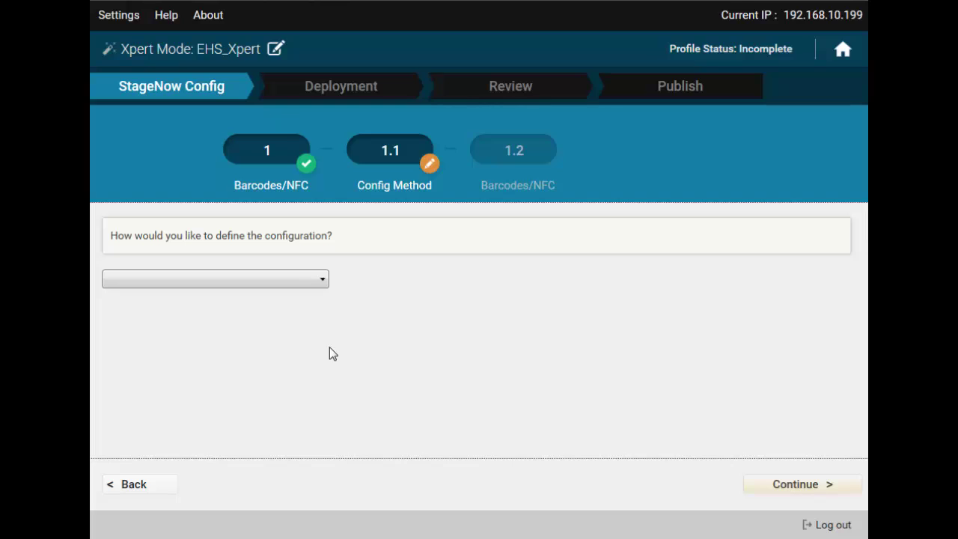
Step: Choose Use Wizard as the configuration method and browse the available configuration wizards without picking one
left_click(321, 280)
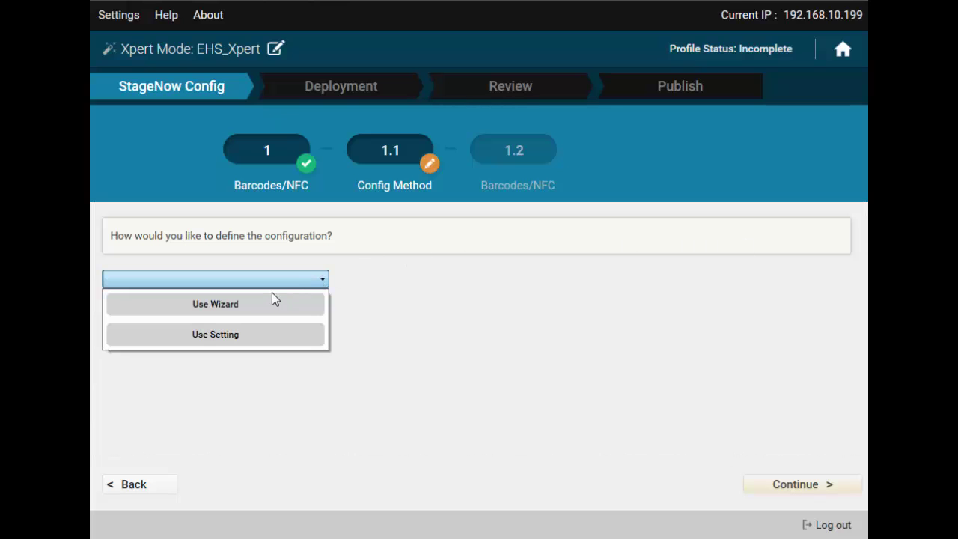
left_click(221, 307)
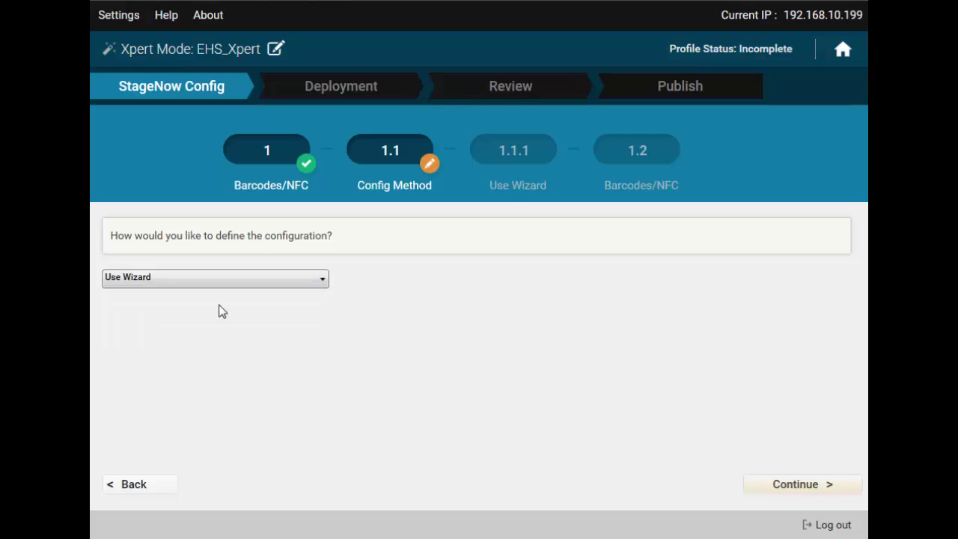
left_click(791, 483)
left_click(305, 280)
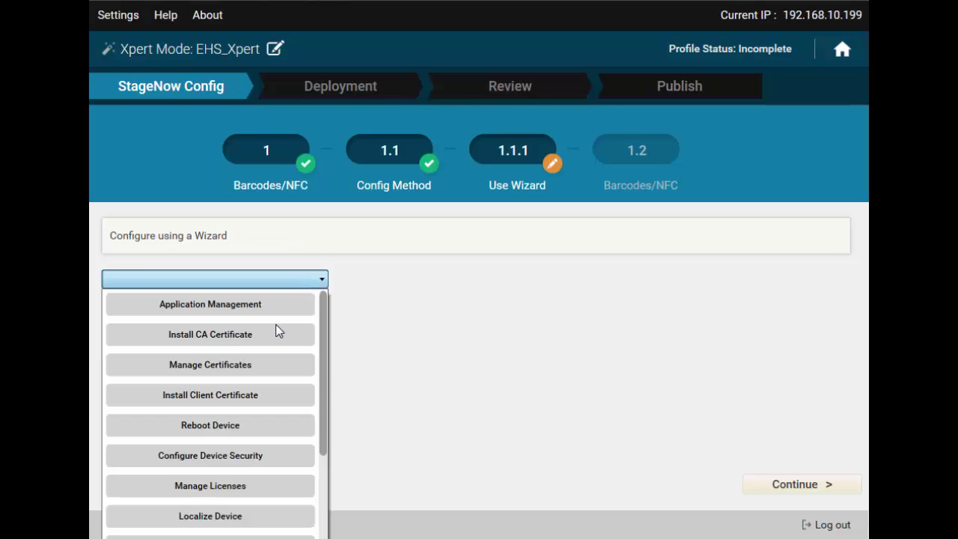
scroll(275, 327, "down", 3)
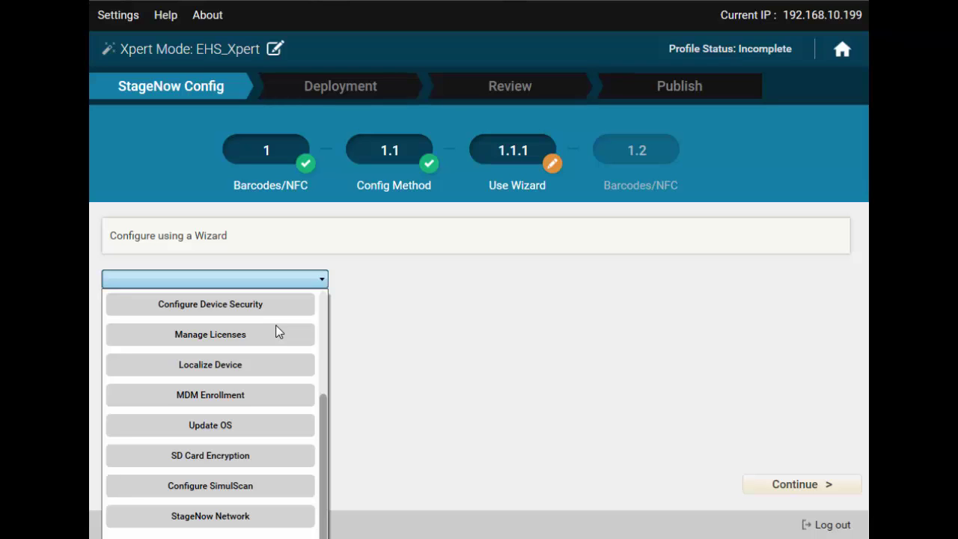
scroll(275, 325, "up", 3)
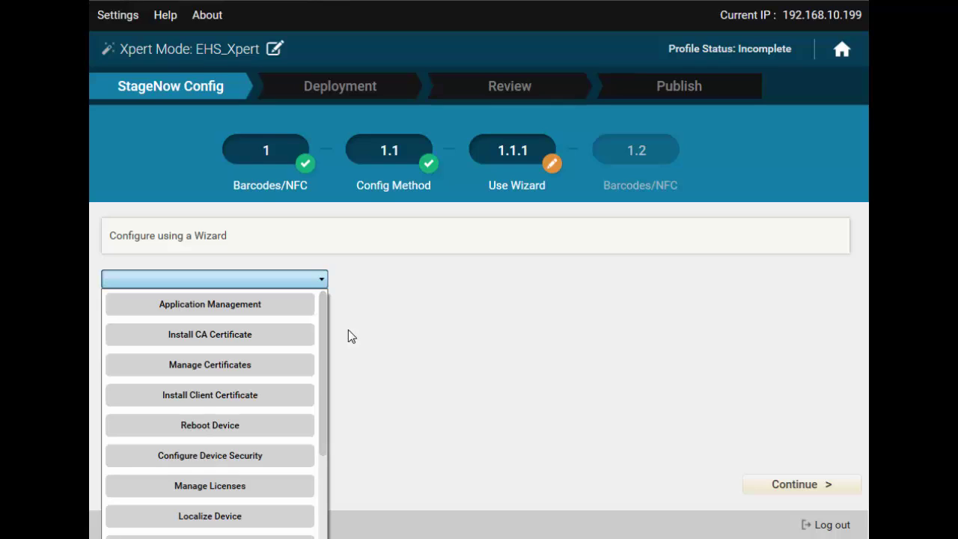
left_click(413, 331)
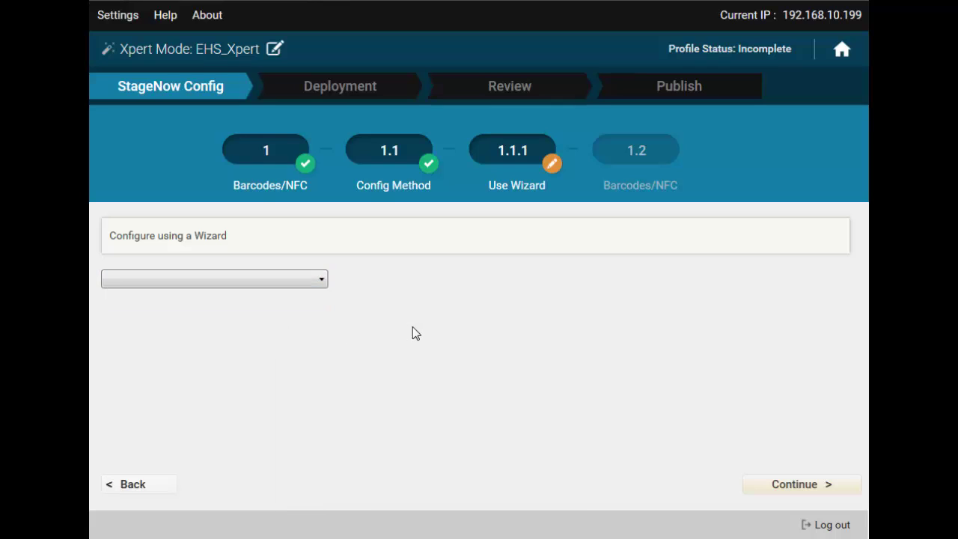
Step: Return to the configuration method and change it to Use Setting, continuing to the setting definition
left_click(133, 487)
left_click(172, 282)
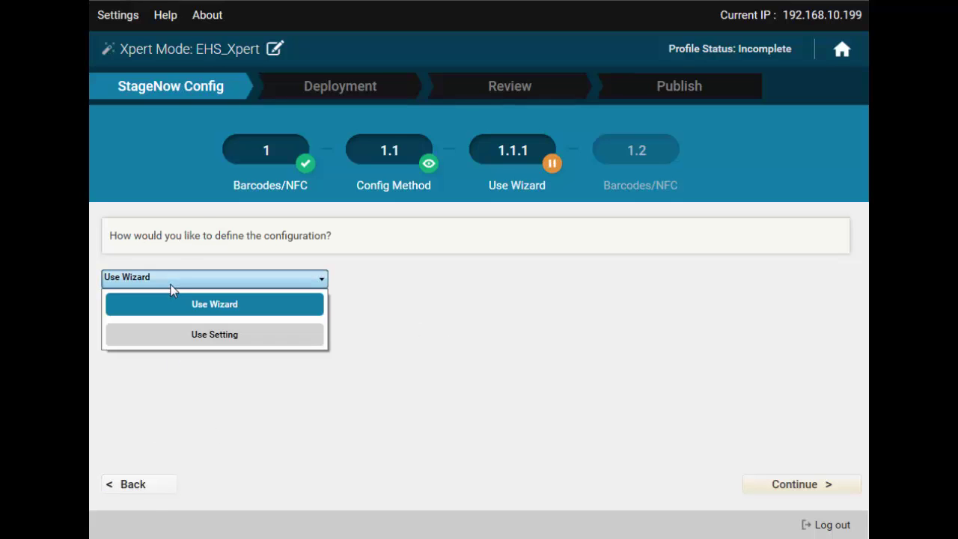
left_click(175, 339)
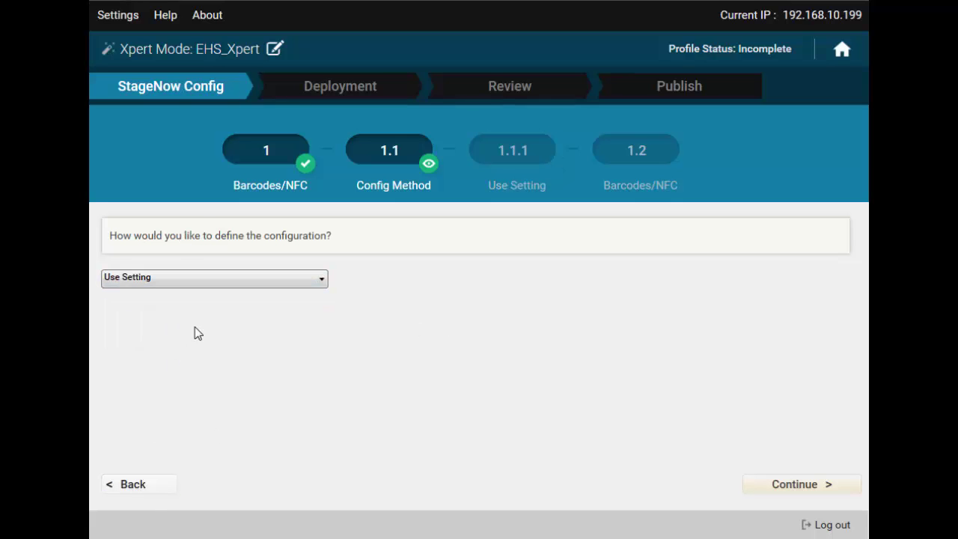
left_click(777, 492)
left_click(778, 491)
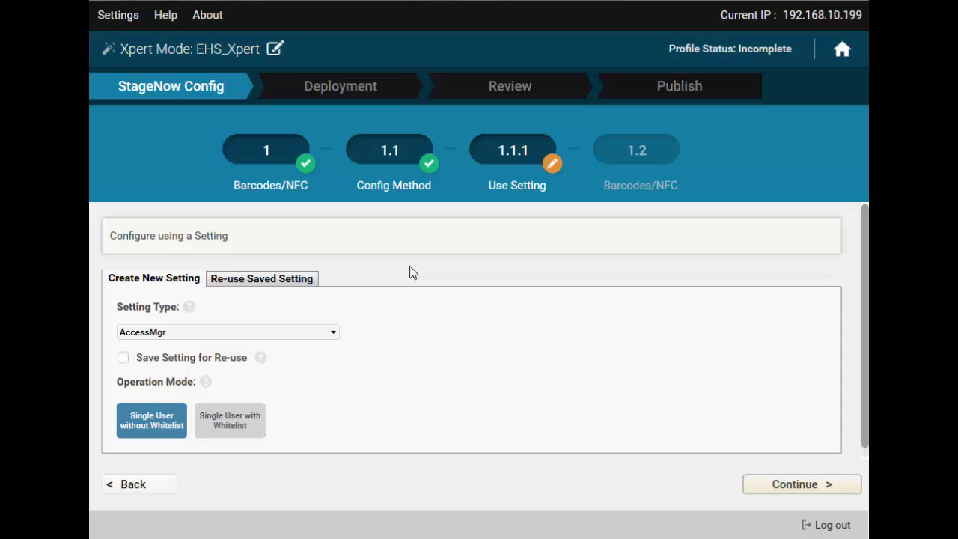
Step: Re-use the saved Wi-Fi setting WLAN.DisableAll as the first configuration and continue
left_click(287, 285)
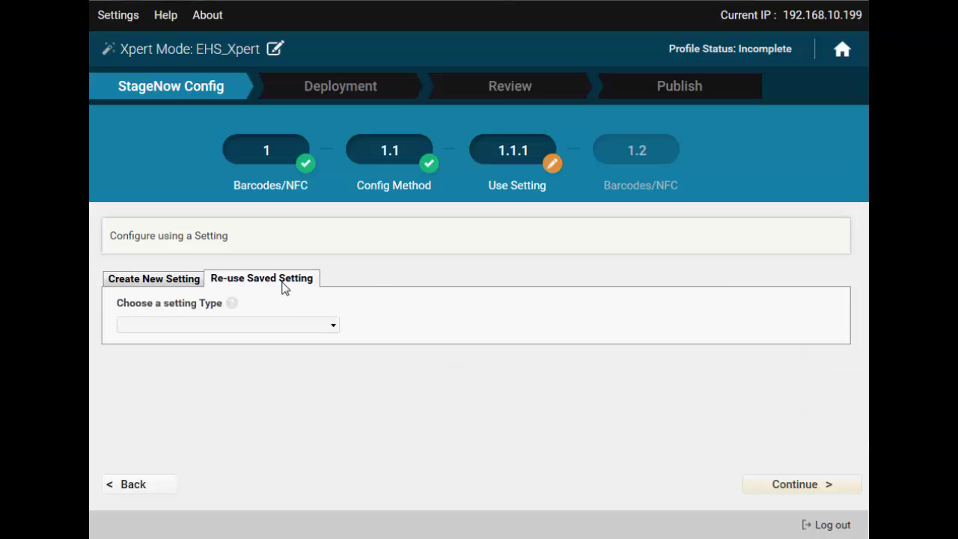
left_click(335, 326)
scroll(274, 457, "down", 2)
key("Escape")
key("w")
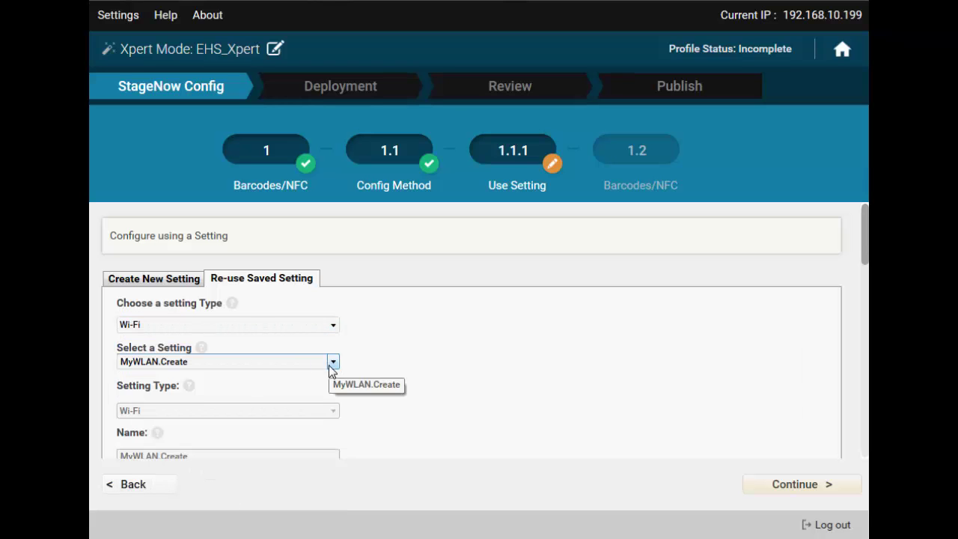
left_click(332, 364)
left_click(259, 399)
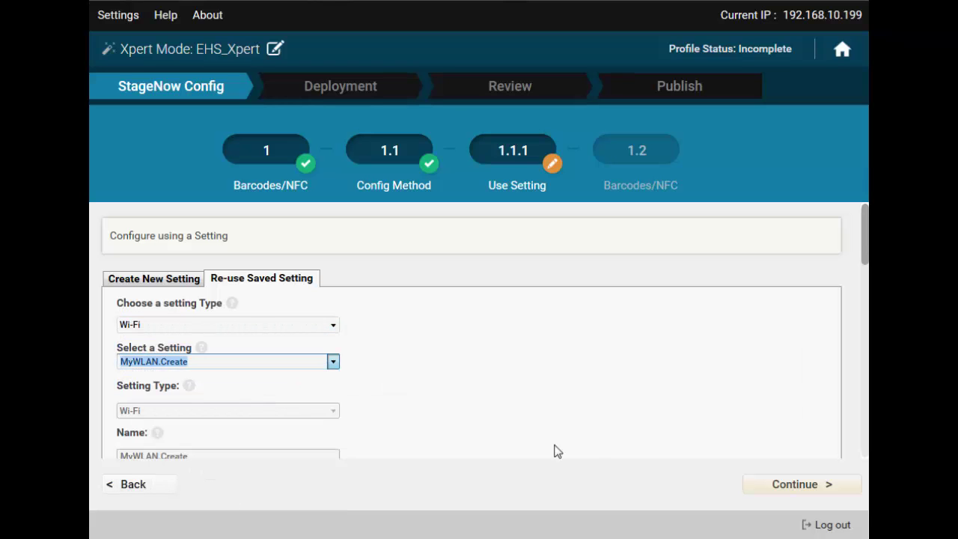
left_click(774, 485)
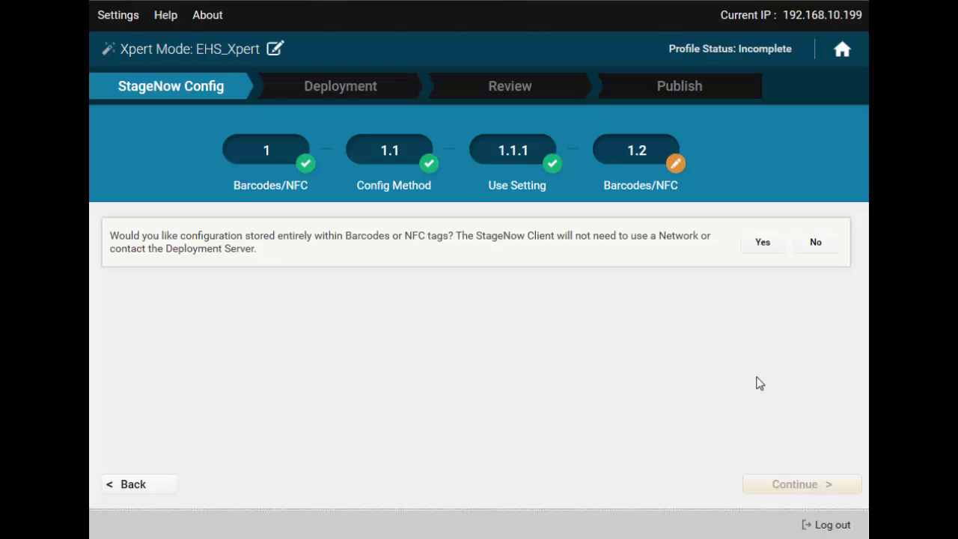
Step: Add a second configuration stored within barcodes or NFC tags, defined with Use Setting
left_click(761, 242)
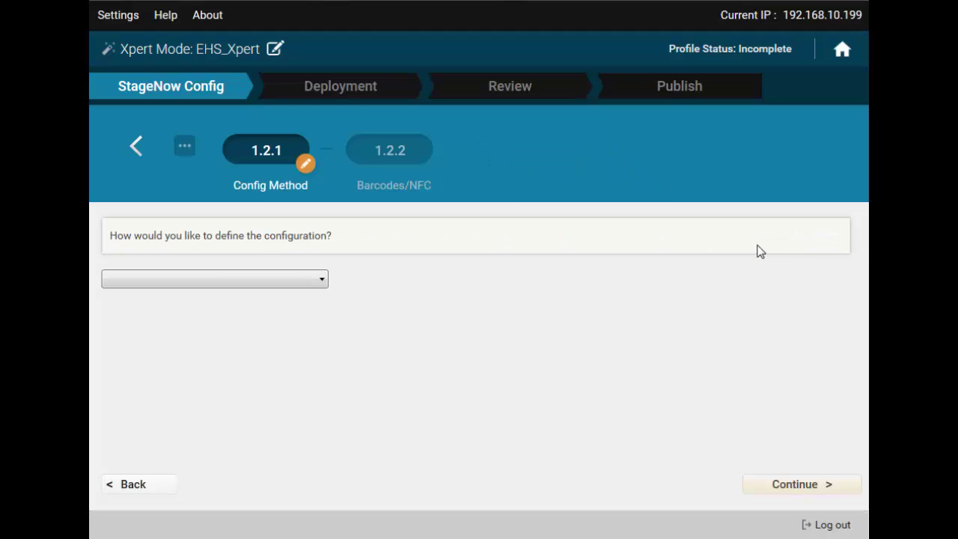
left_click(207, 280)
left_click(210, 342)
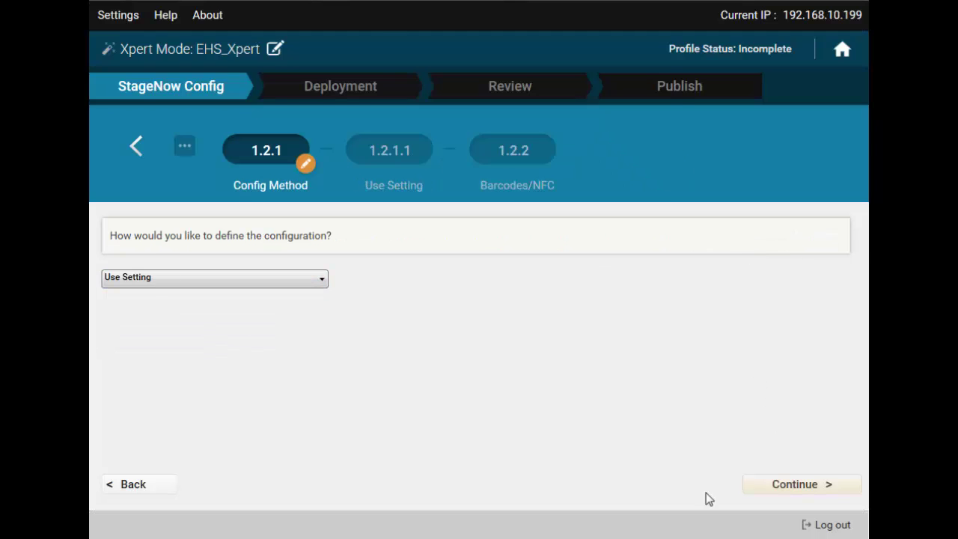
left_click(784, 483)
Step: Re-use the saved Wi-Fi setting MyWLAN.Create for the second configuration and continue
left_click(249, 280)
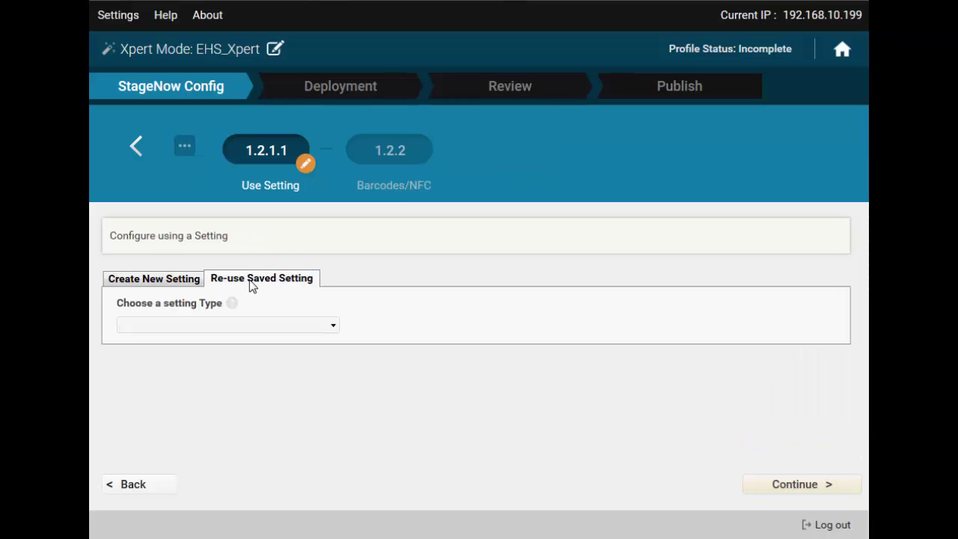
left_click(326, 326)
scroll(297, 411, "down", 2)
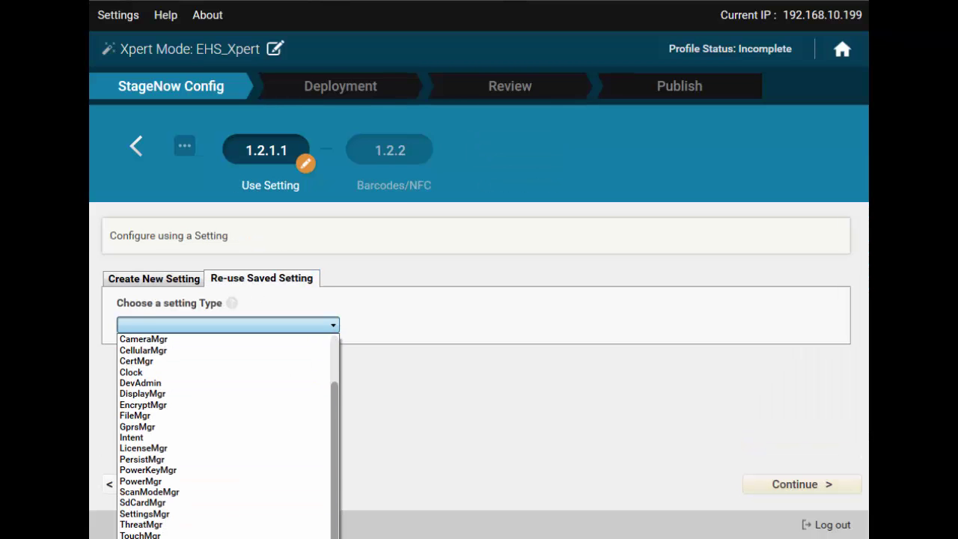
left_click(142, 537)
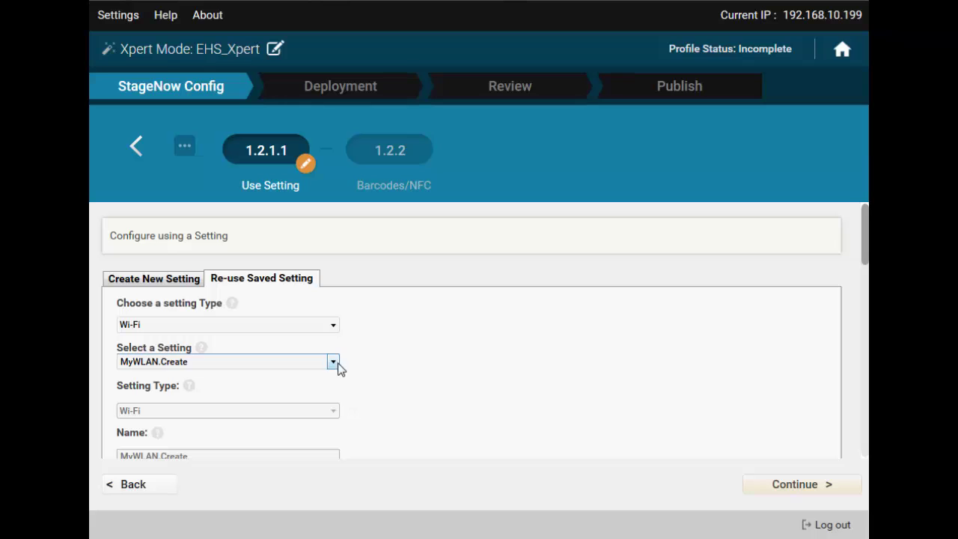
left_click(334, 362)
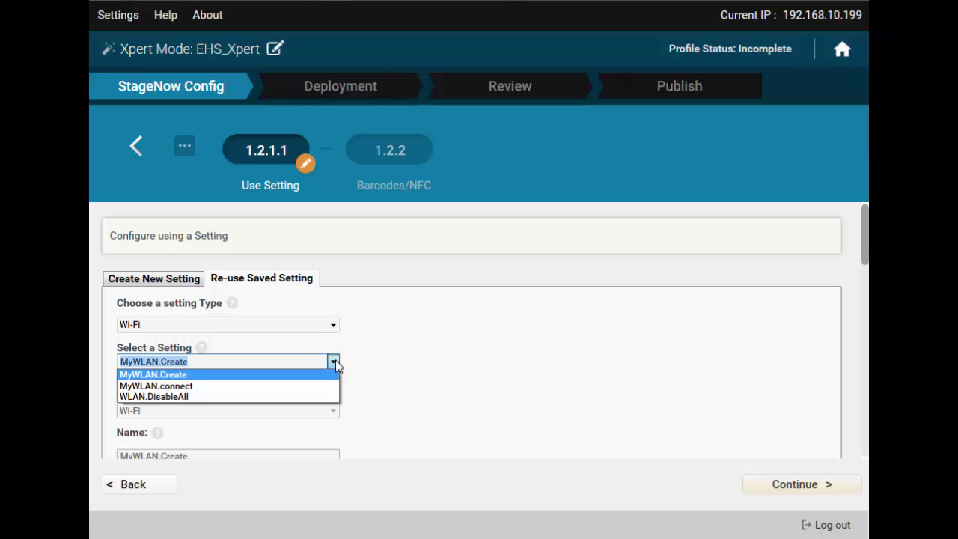
left_click(278, 379)
left_click(795, 482)
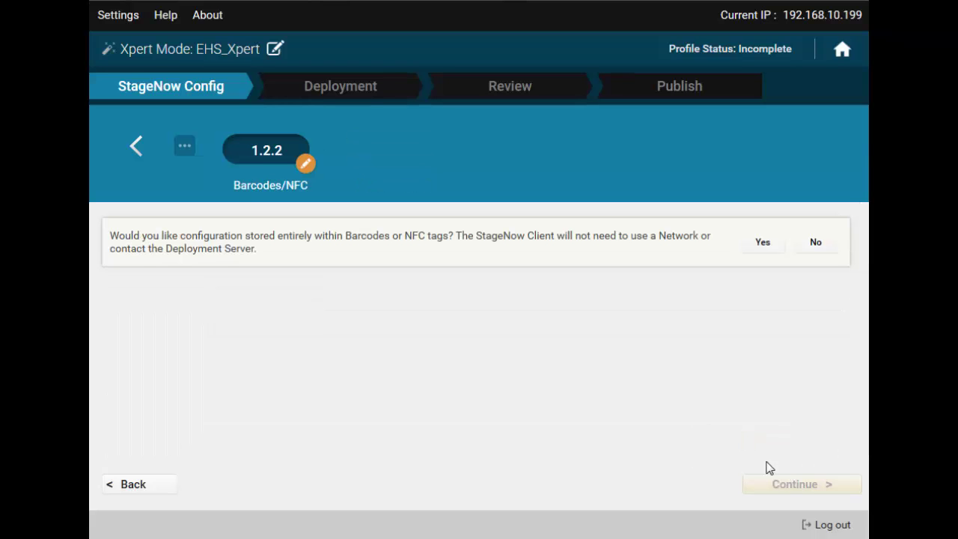
Step: Add a third configuration stored within barcodes or NFC tags, also defined with Use Setting
left_click(764, 246)
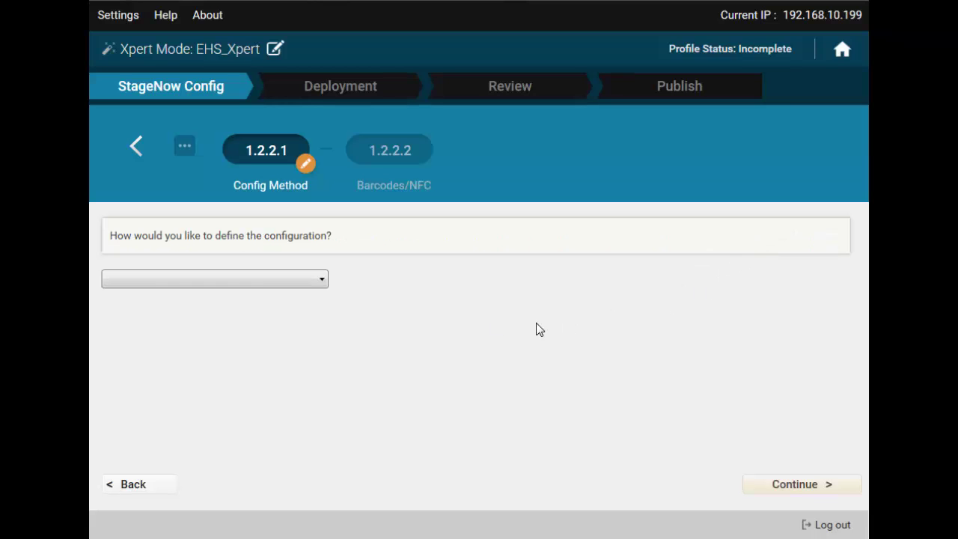
left_click(291, 280)
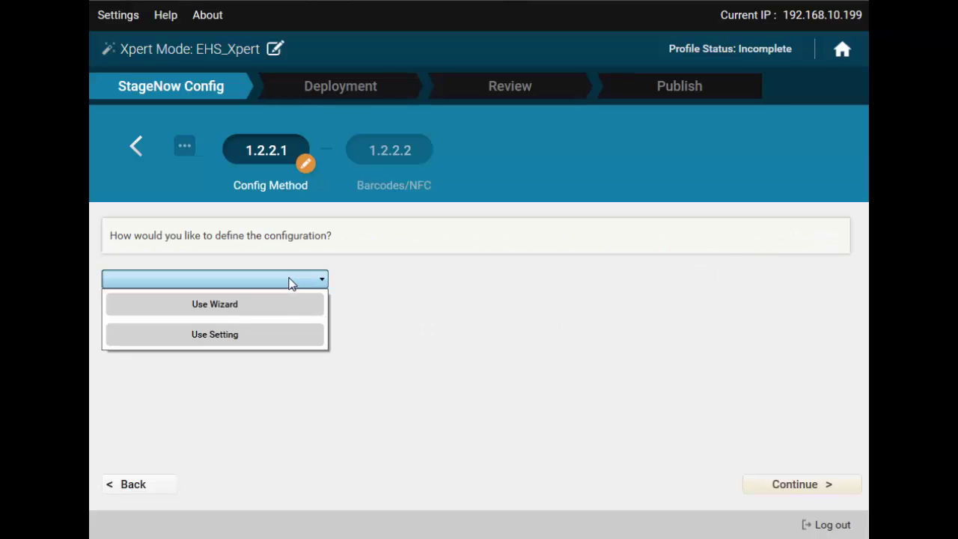
left_click(261, 333)
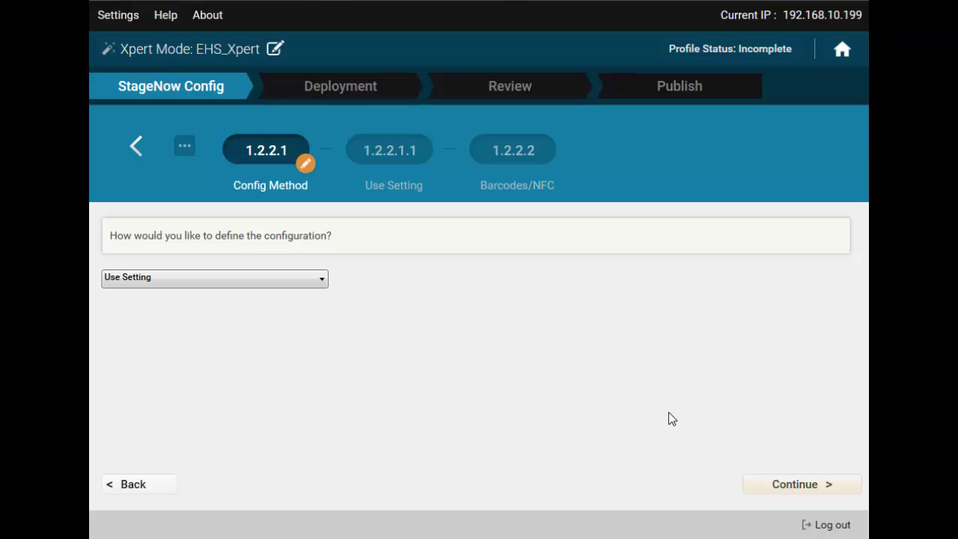
left_click(800, 479)
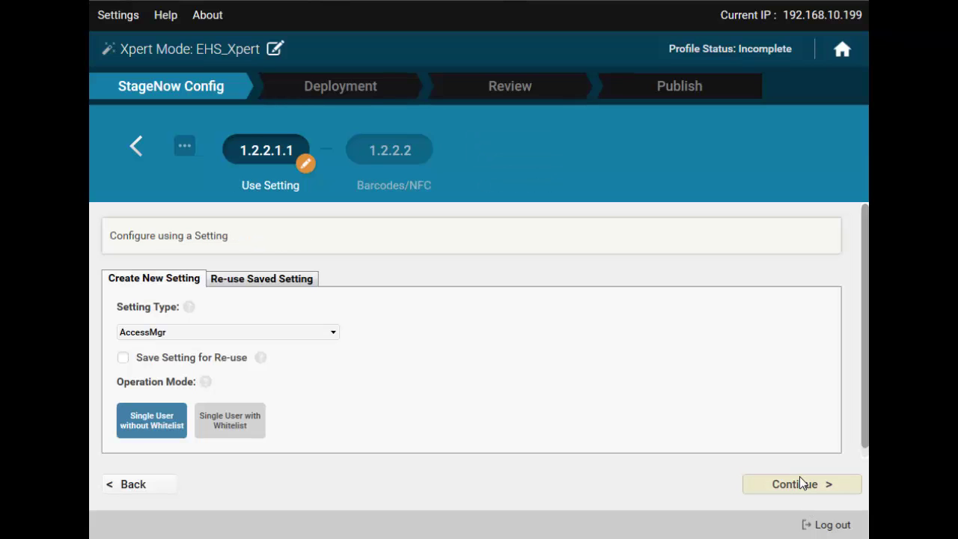
Step: Re-use the saved Wi-Fi setting MyWLAN.connect for the third configuration and continue
left_click(299, 284)
left_click(308, 329)
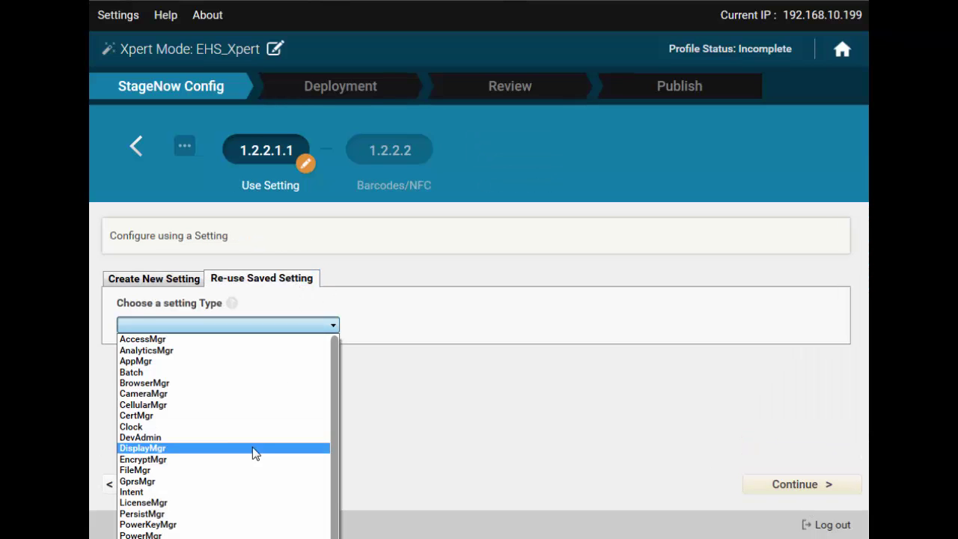
scroll(257, 453, "down", 2)
left_click(344, 356)
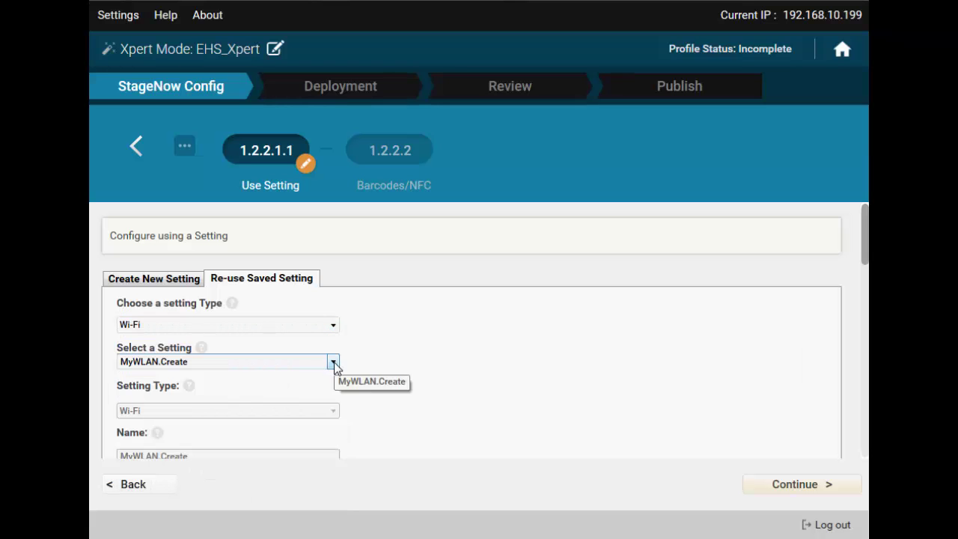
left_click(334, 362)
left_click(275, 387)
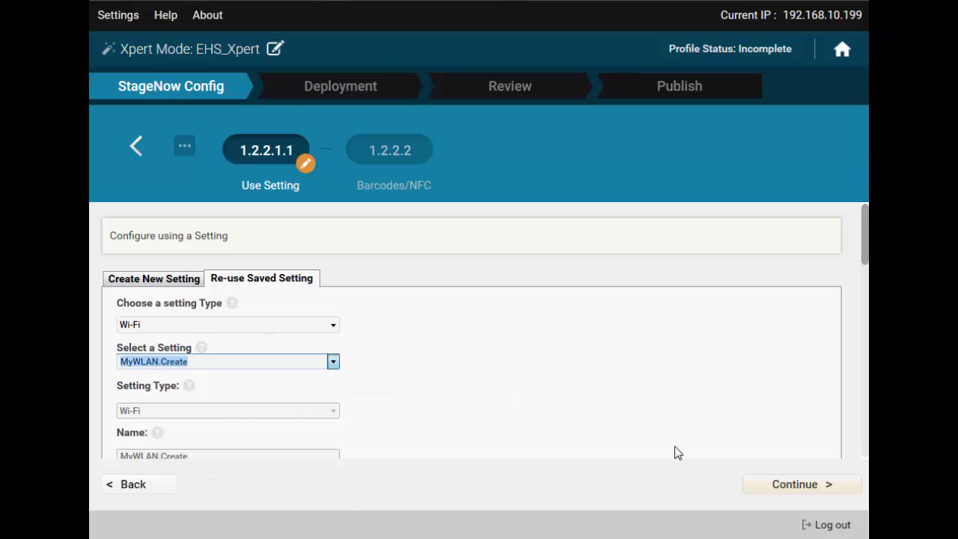
left_click(792, 485)
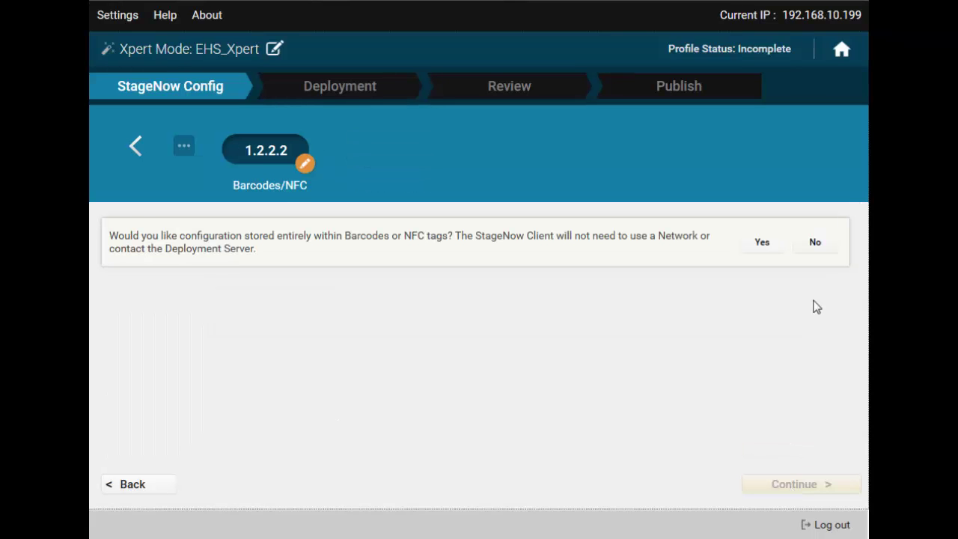
Step: Decline further barcode or NFC tag configurations and choose to store a configuration on a Deployment Server
left_click(815, 244)
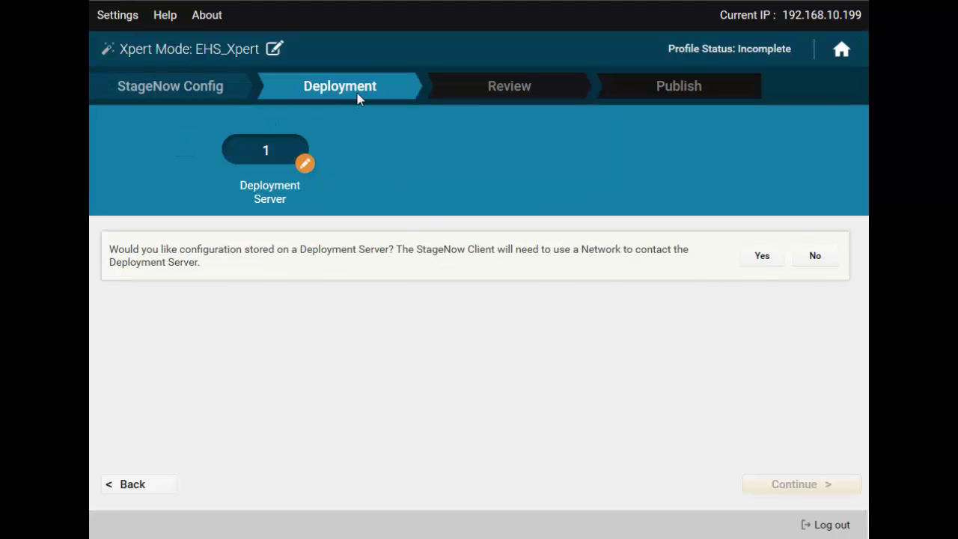
left_click(815, 255)
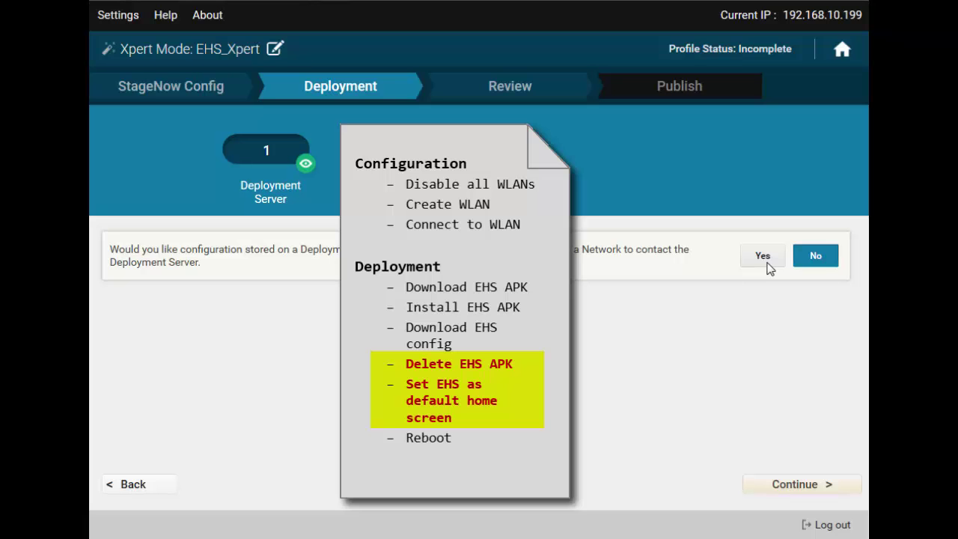
left_click(768, 262)
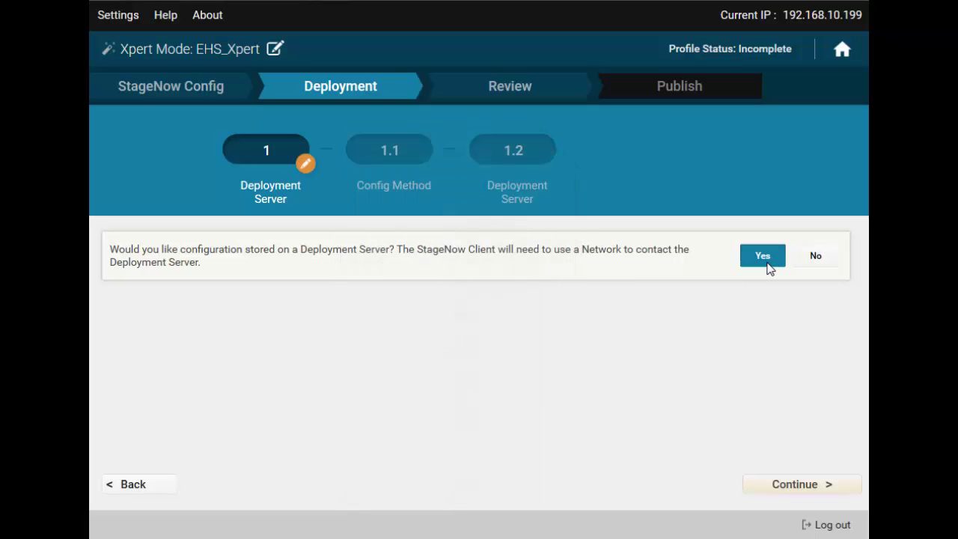
left_click(790, 484)
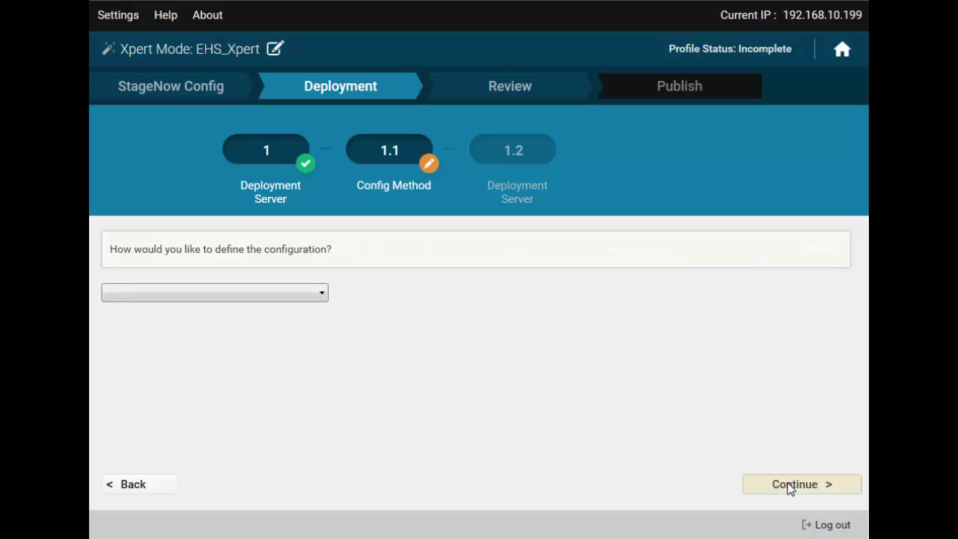
Step: Define the deployment configuration with Use Wizard and select the Application Management wizard
left_click(296, 295)
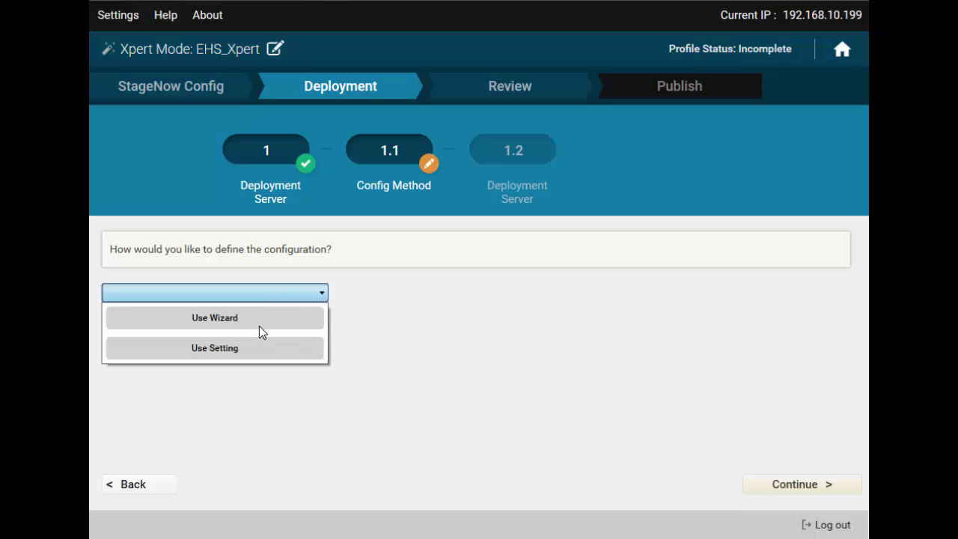
left_click(259, 325)
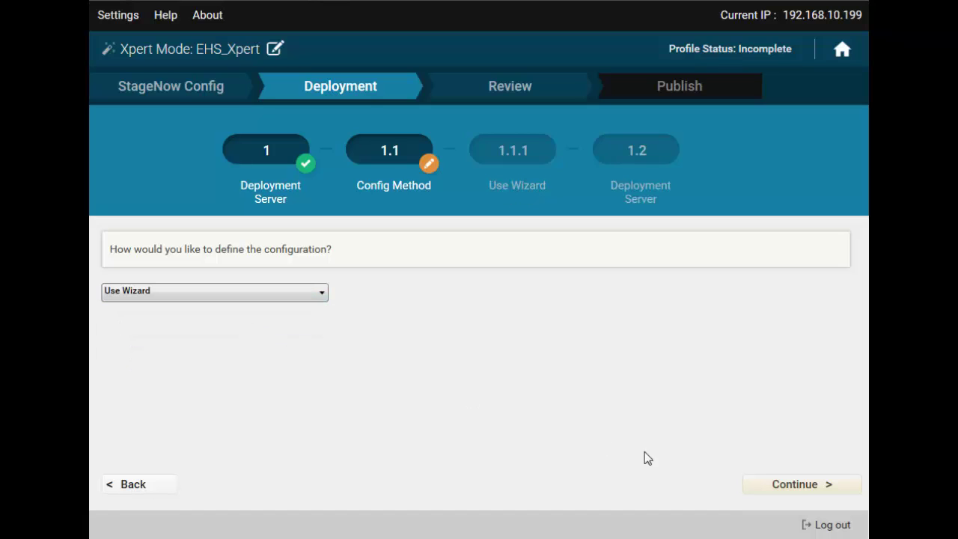
left_click(804, 486)
left_click(293, 294)
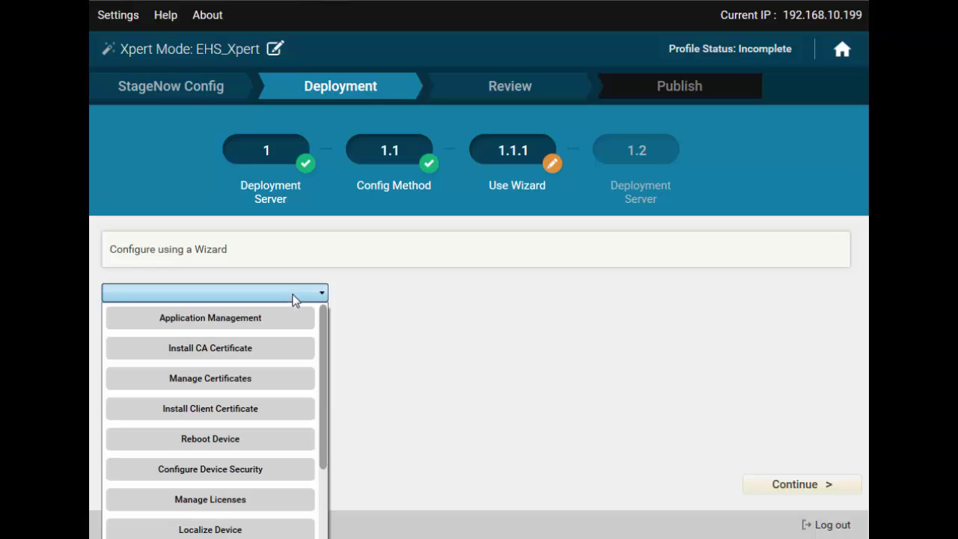
left_click(245, 315)
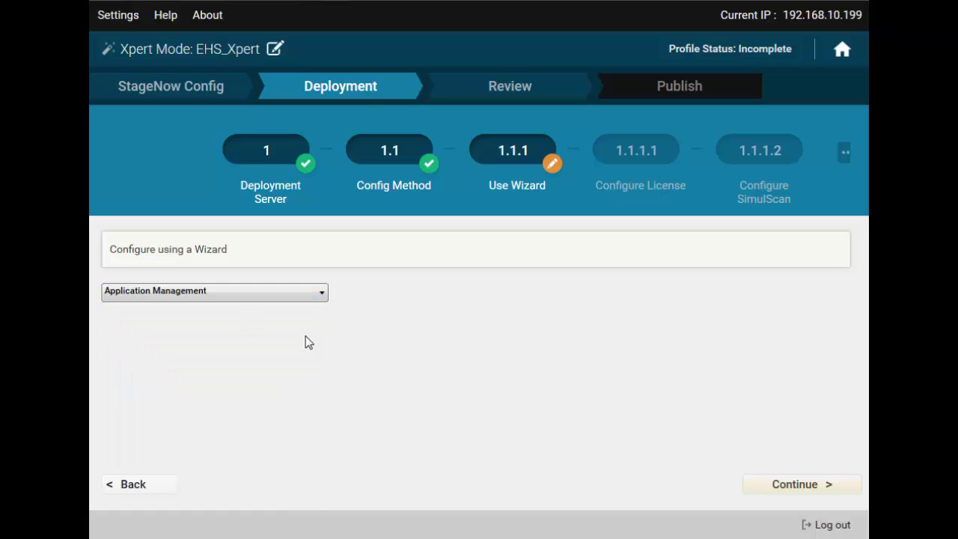
left_click(773, 485)
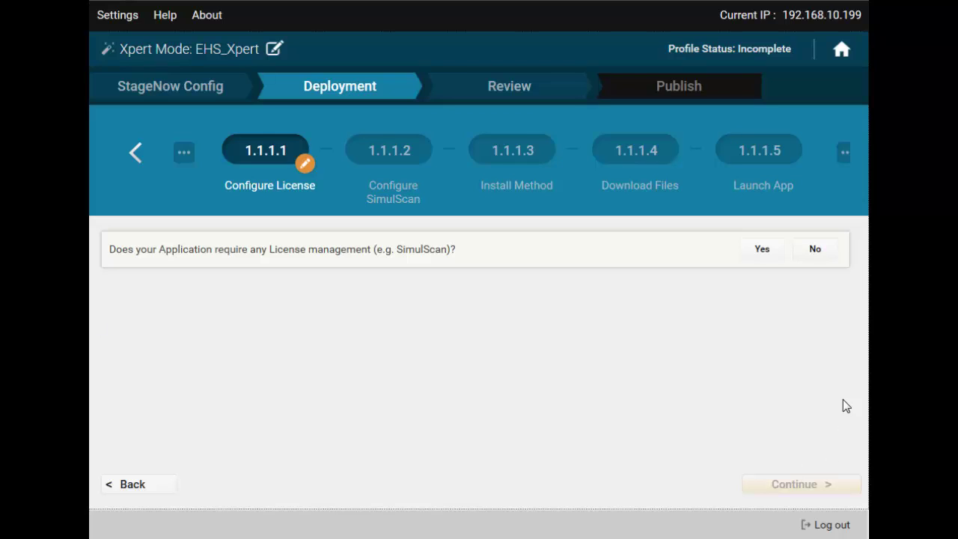
Step: Decline license management and SimulScan, and set the APK install method to "No, I want to Download the file to my device"
left_click(812, 252)
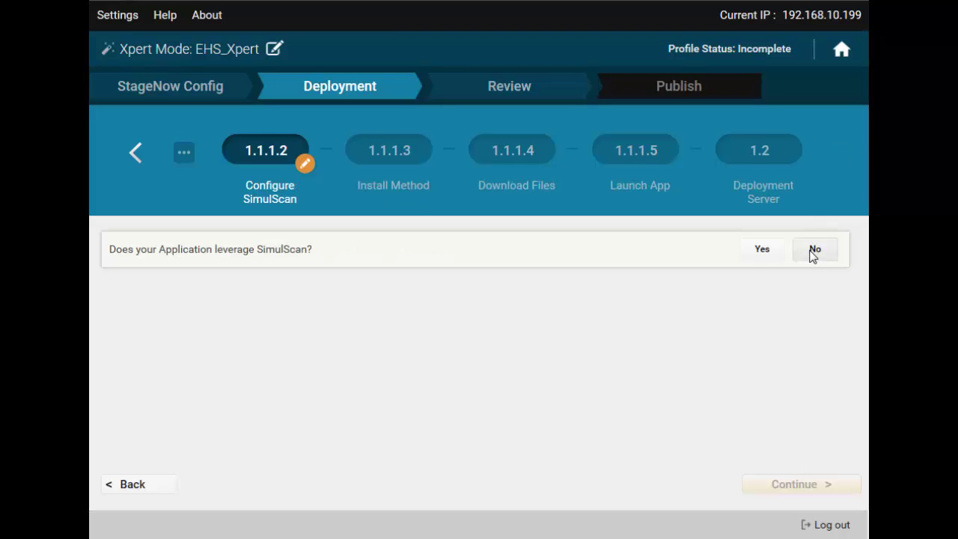
left_click(814, 252)
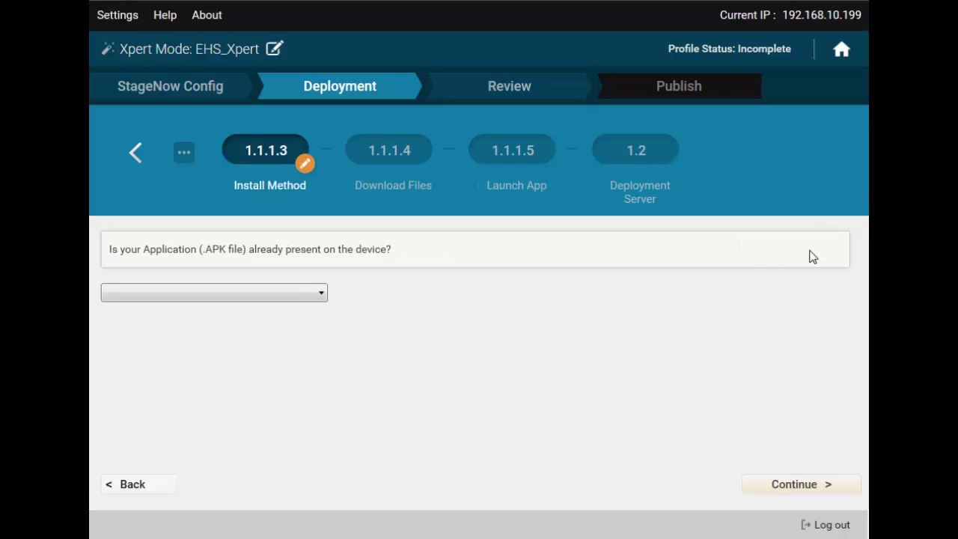
left_click(253, 297)
left_click(222, 318)
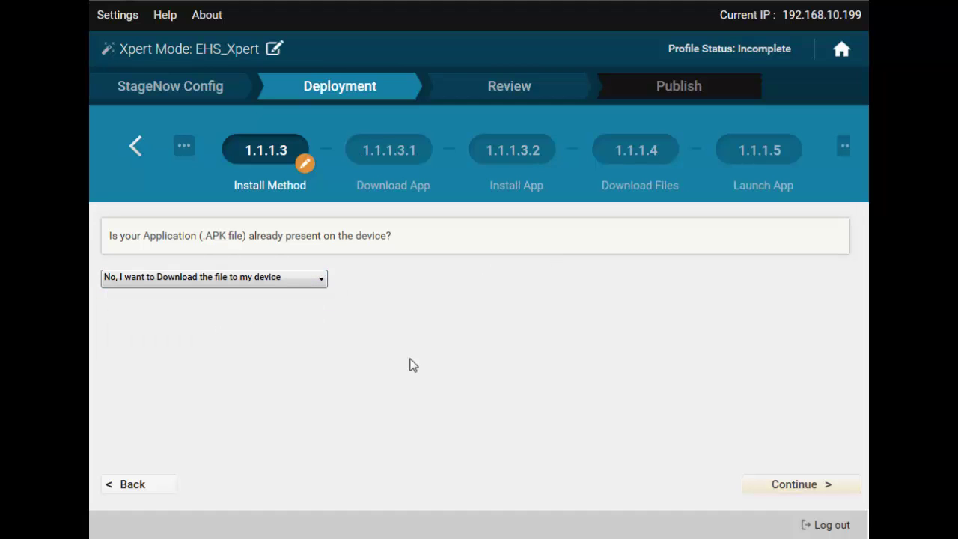
left_click(791, 482)
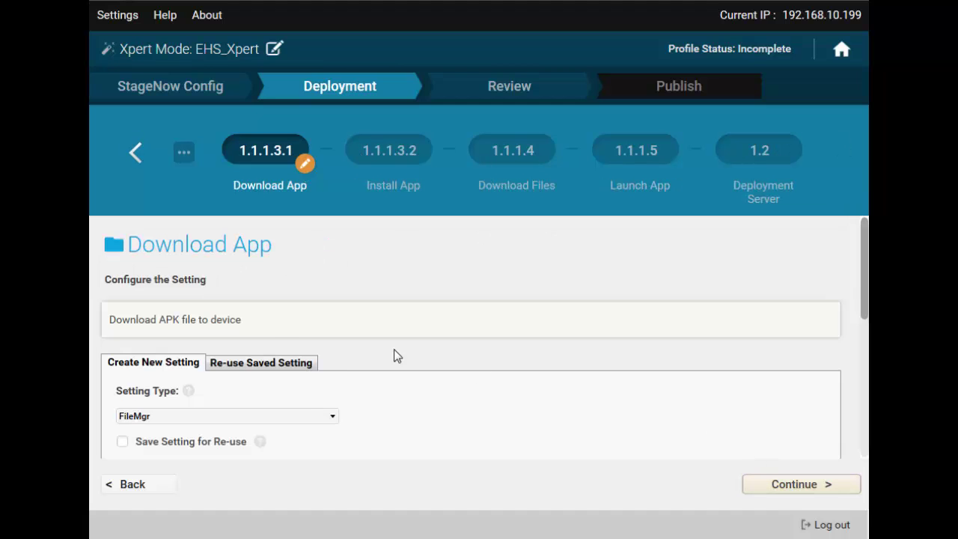
Step: Re-use the saved FileMgr setting for downloading the APK file to the device and continue
left_click(234, 367)
left_click(330, 409)
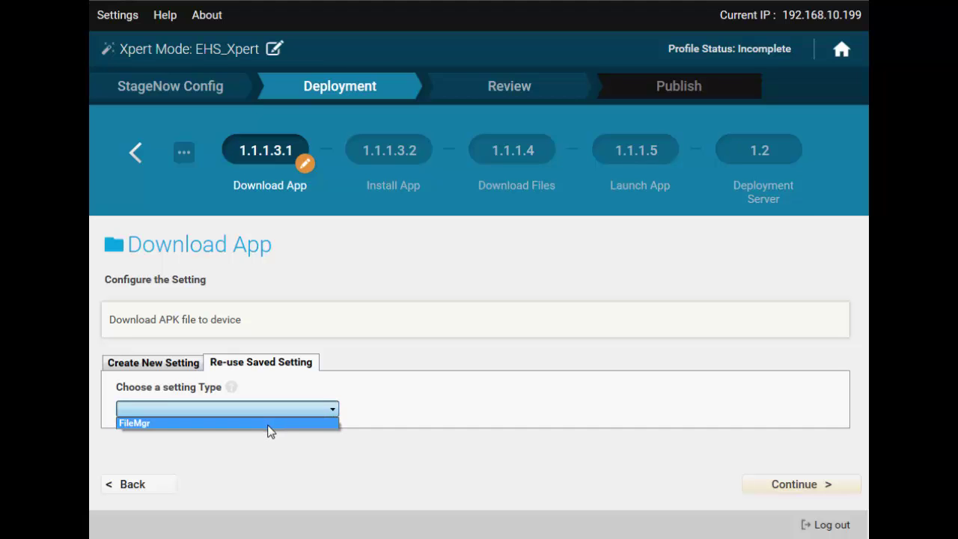
left_click(265, 424)
left_click(756, 483)
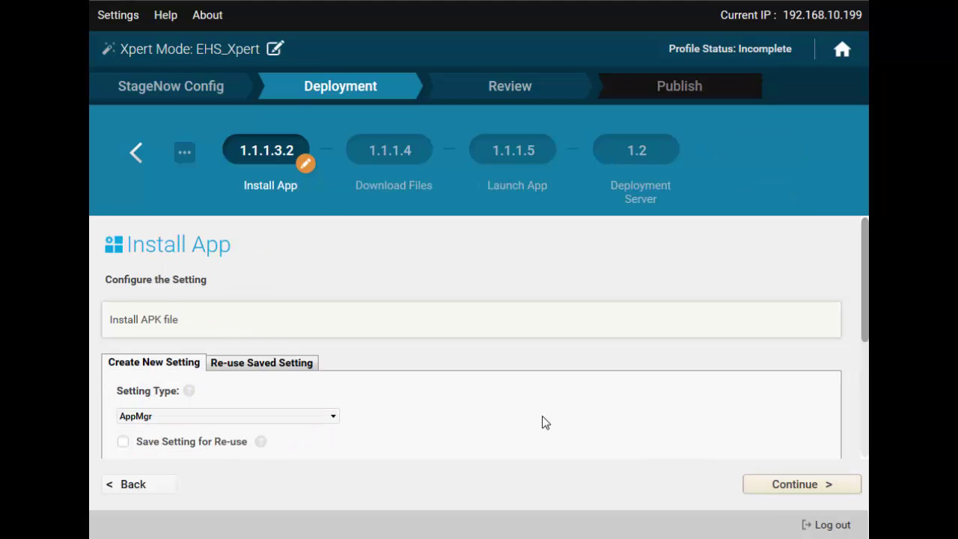
Step: Re-use the saved AppMgr setting EHS.installAPK for installing the APK file and continue
left_click(301, 363)
left_click(260, 409)
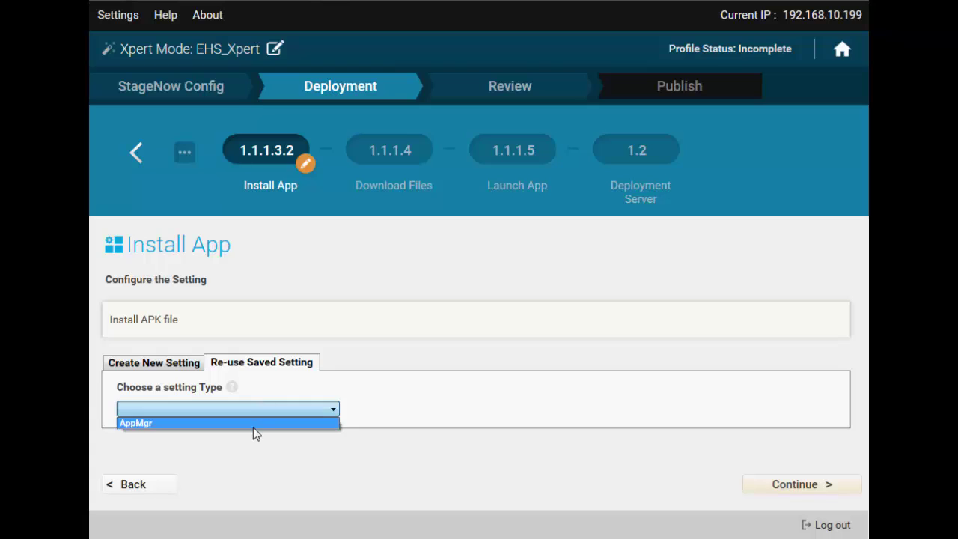
left_click(253, 424)
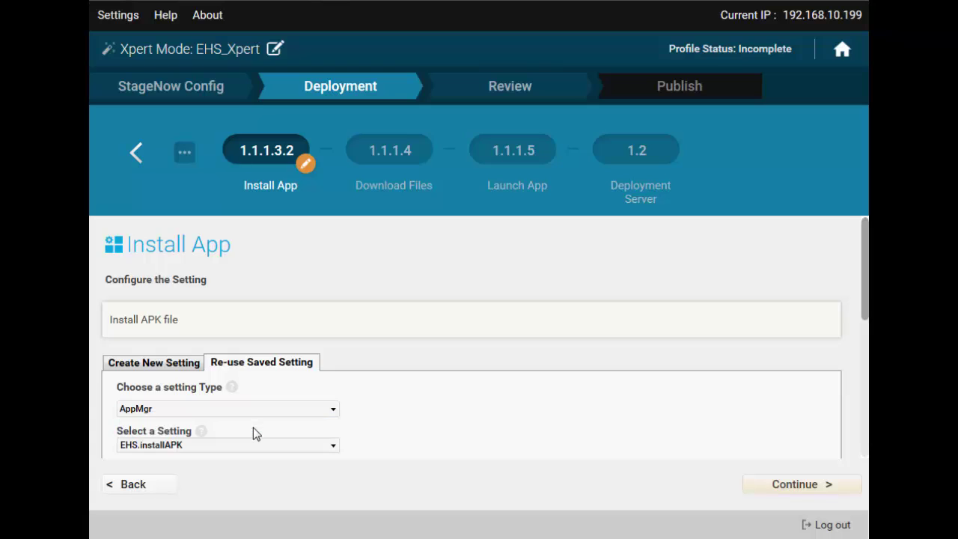
left_click(791, 493)
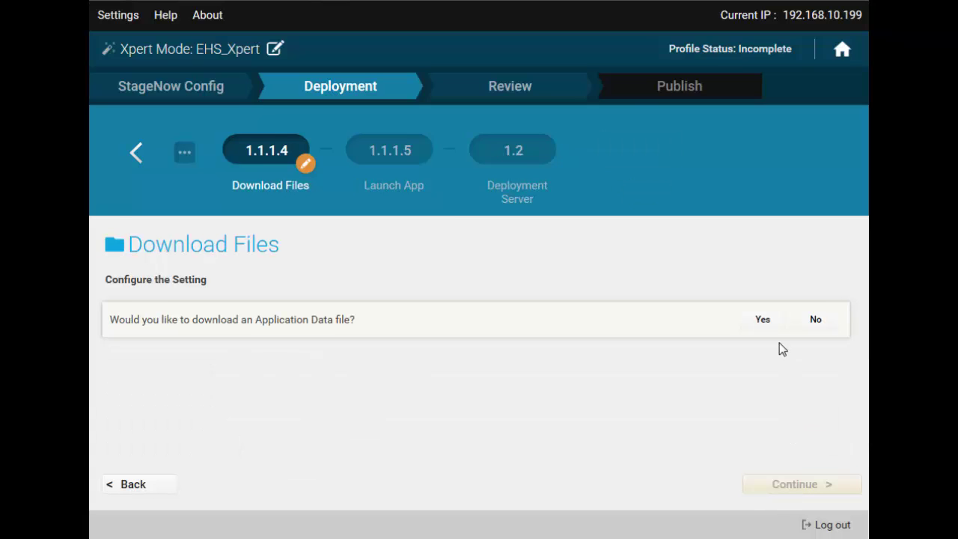
Step: Choose to download an application data file, re-using the saved FileMgr setting EHS.downloadConfig, and continue
left_click(764, 323)
left_click(293, 363)
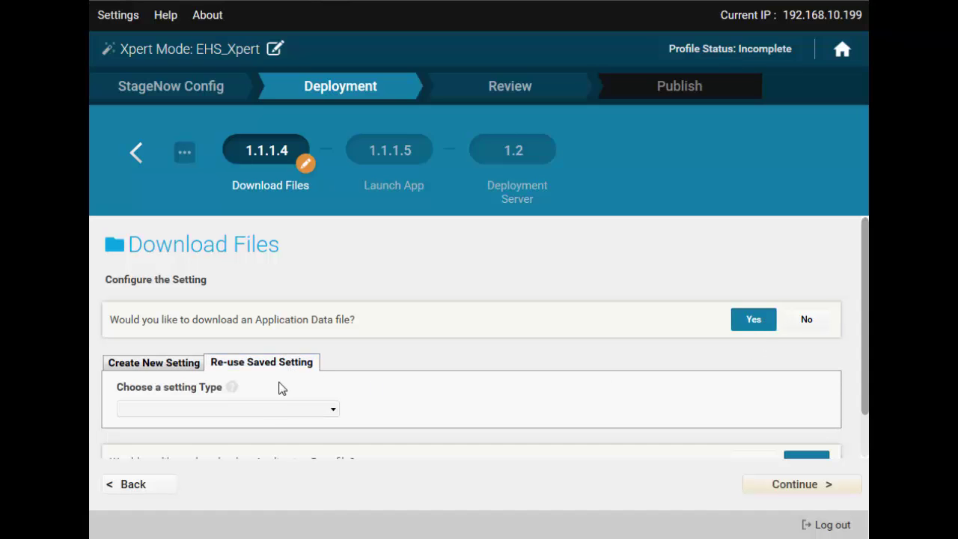
left_click(269, 409)
left_click(261, 422)
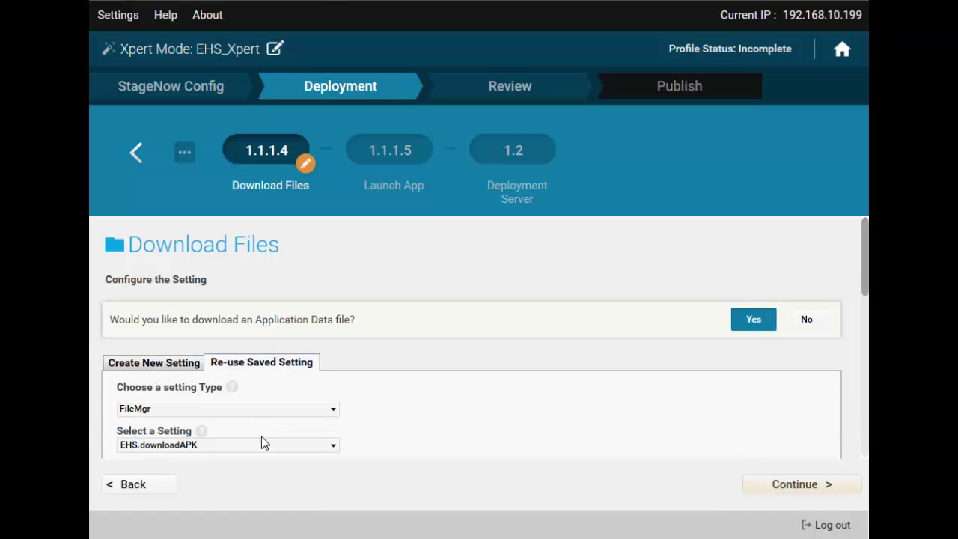
left_click(264, 444)
left_click(301, 466)
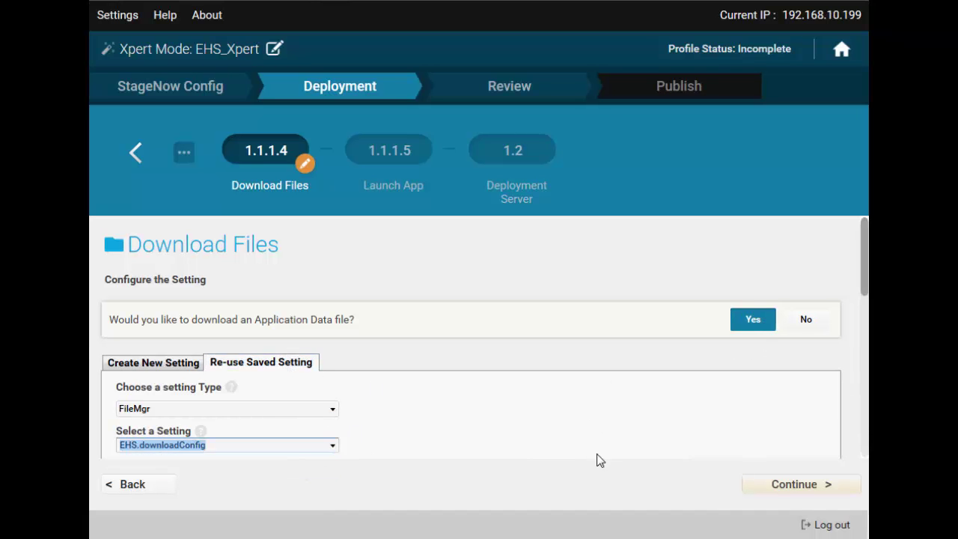
left_click(794, 486)
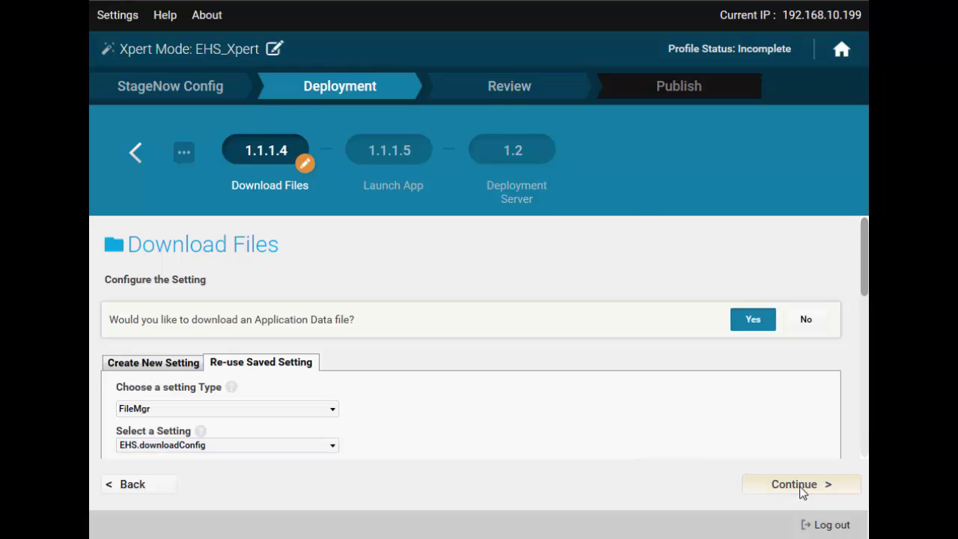
Step: Decline launching the app and add another Deployment Server configuration defined with Use Setting
left_click(814, 333)
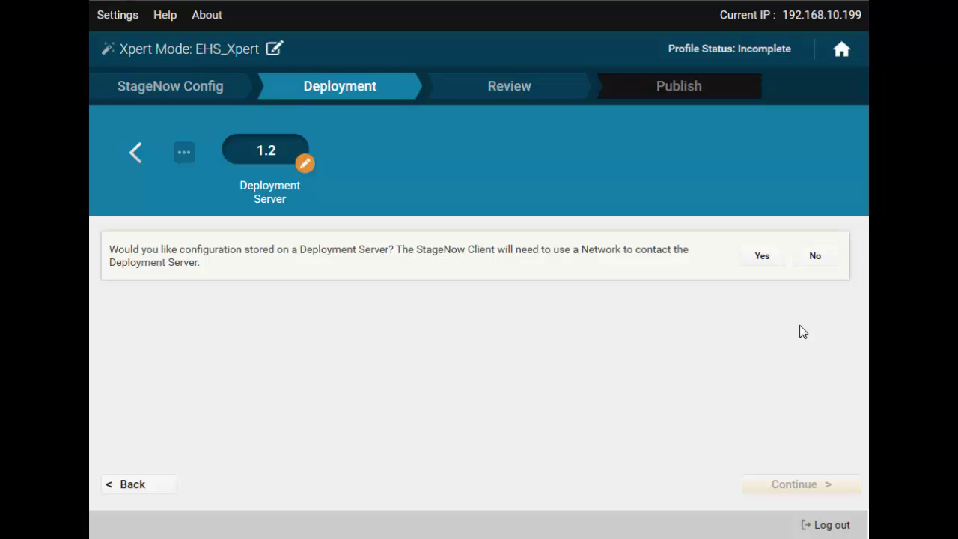
left_click(762, 255)
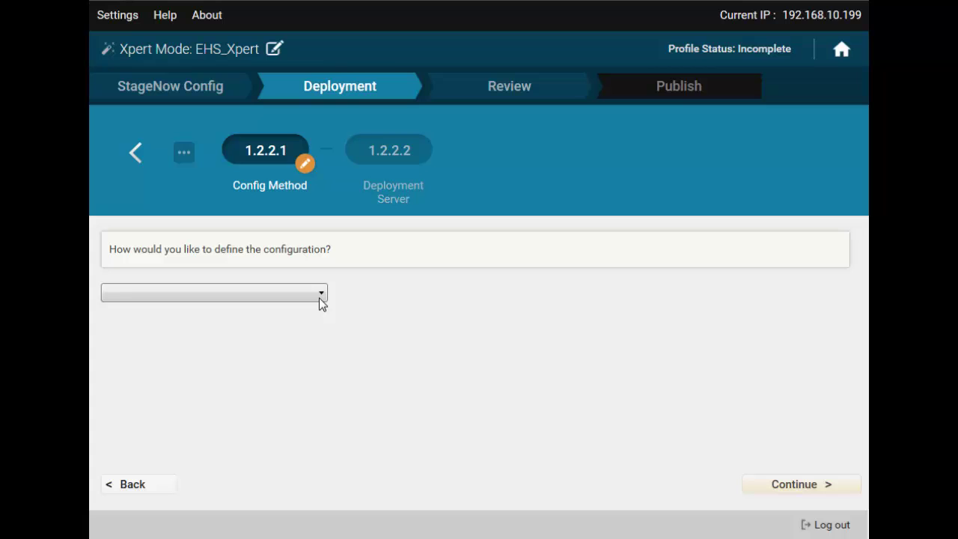
left_click(304, 294)
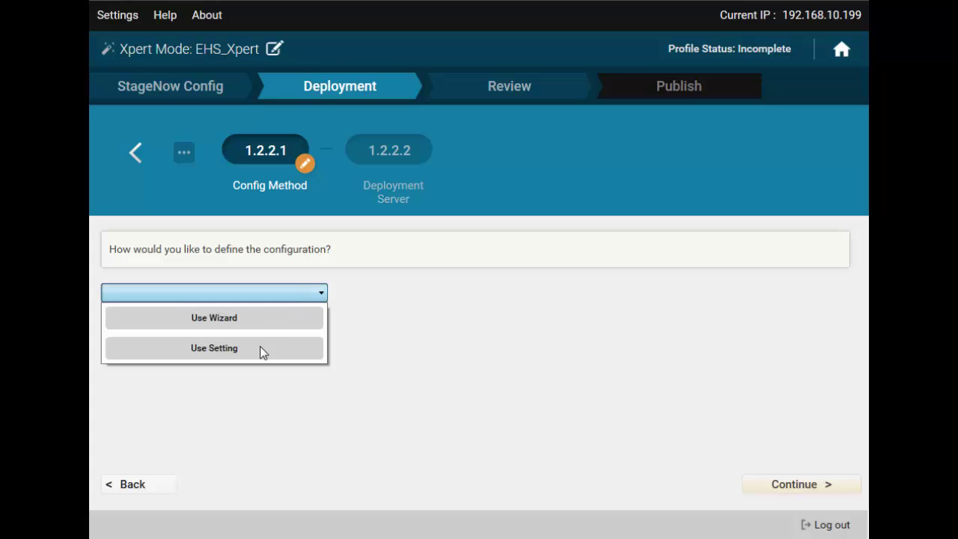
left_click(259, 348)
left_click(783, 485)
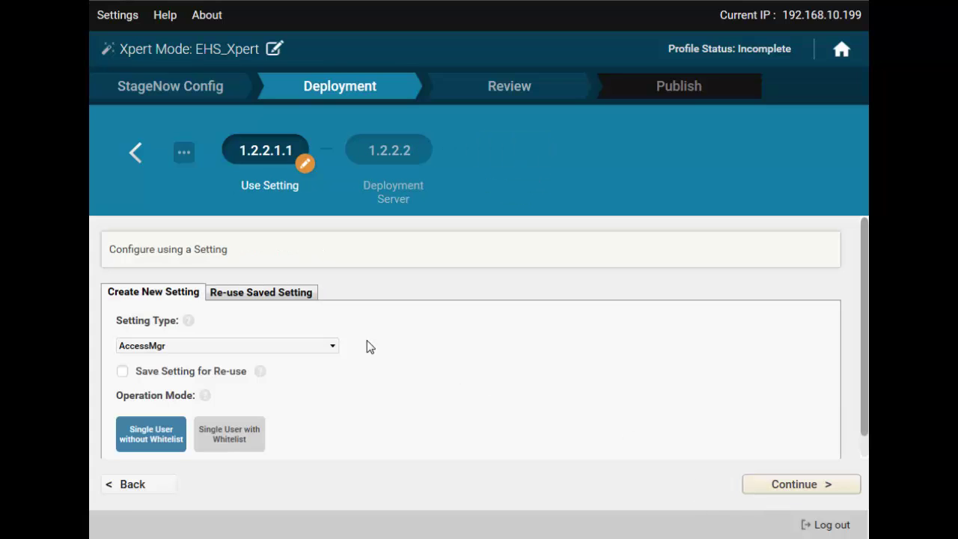
Step: Create a new FileMgr setting and save it for re-use under the name EHS.deleteAPK
left_click(331, 346)
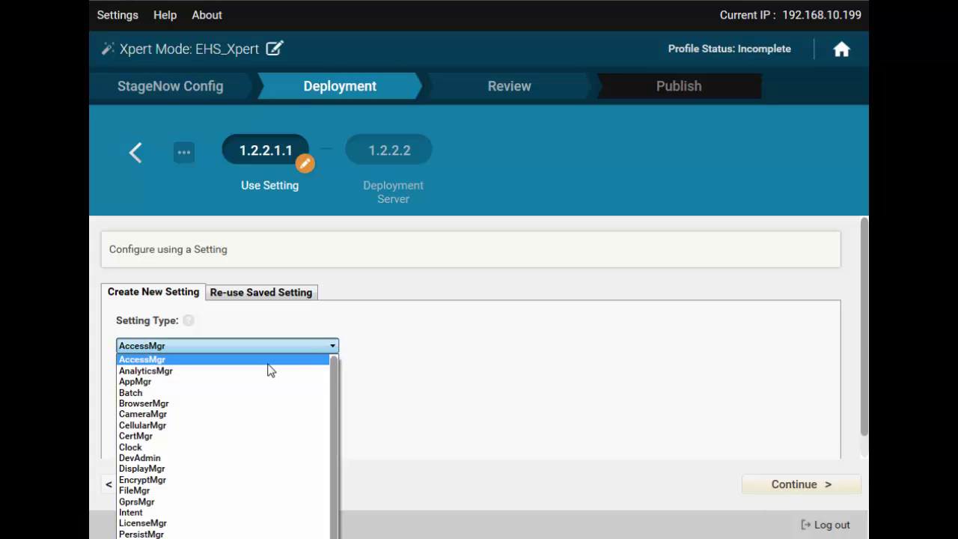
left_click(168, 490)
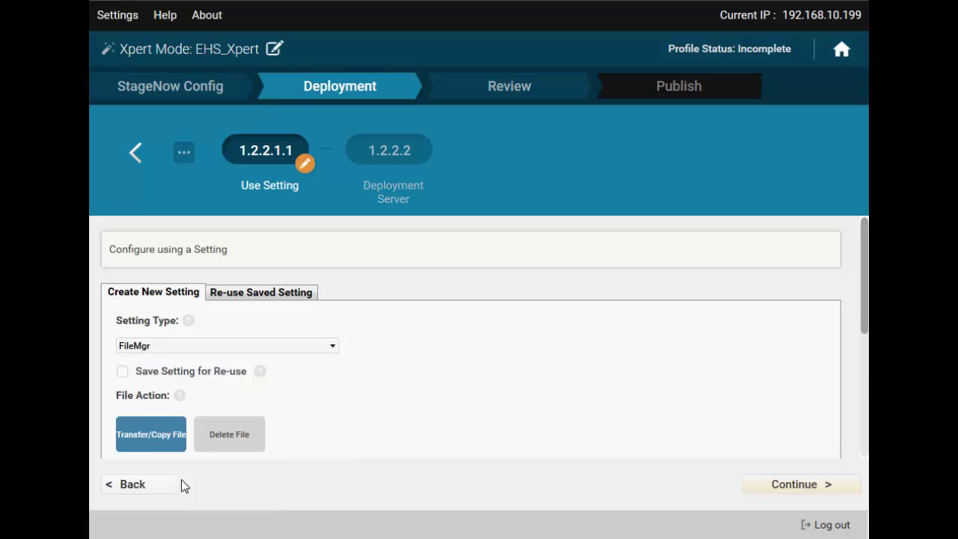
left_click(122, 372)
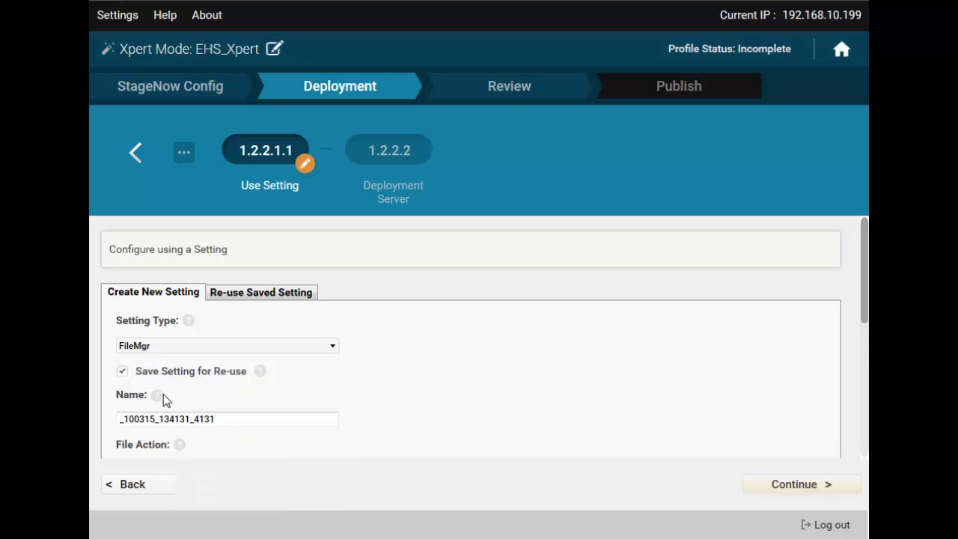
type("EHS.deleteAPK")
Step: Set the file action to Delete File with the target path /sdcard/EHS.apk and continue
scroll(194, 395, "down", 1)
left_click(222, 411)
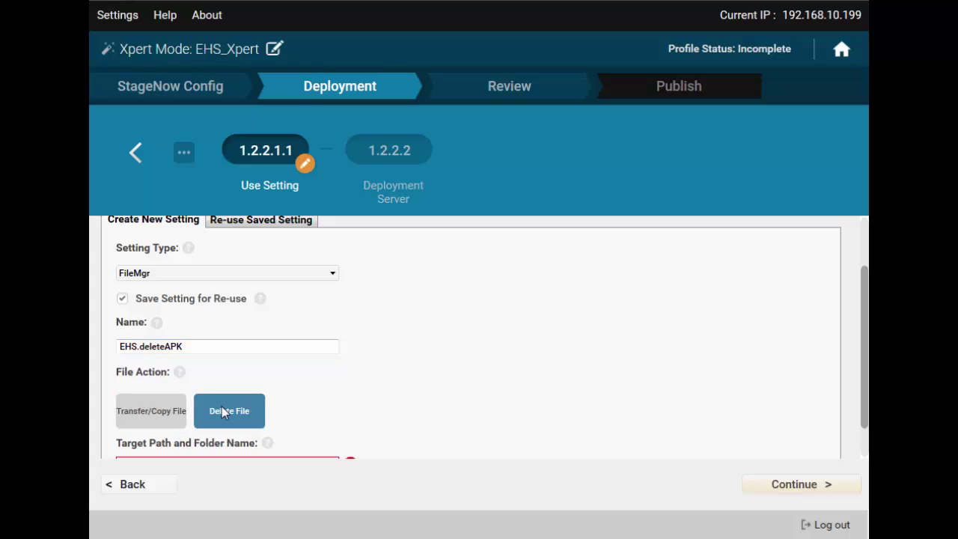
scroll(223, 411, "down", 1)
left_click(217, 420)
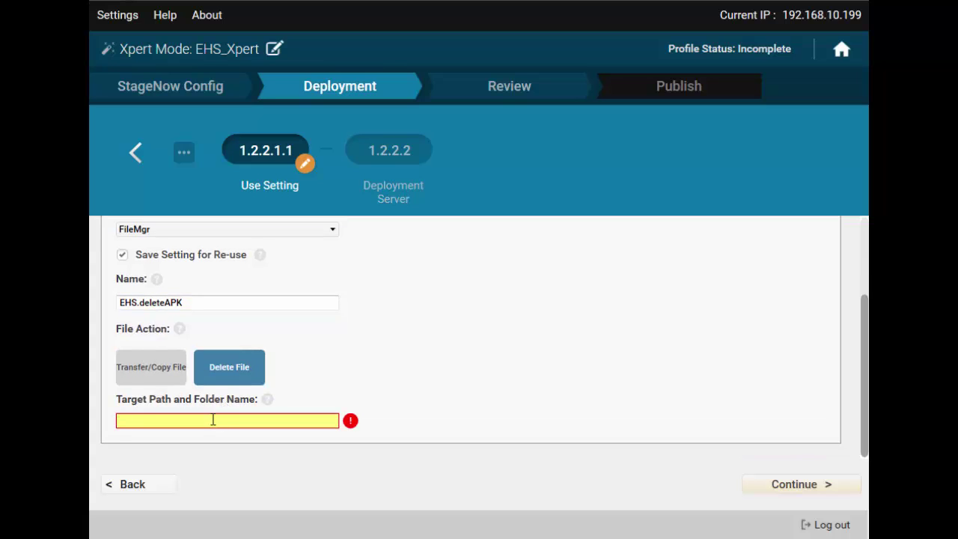
type("/sdcard/EHS.apk")
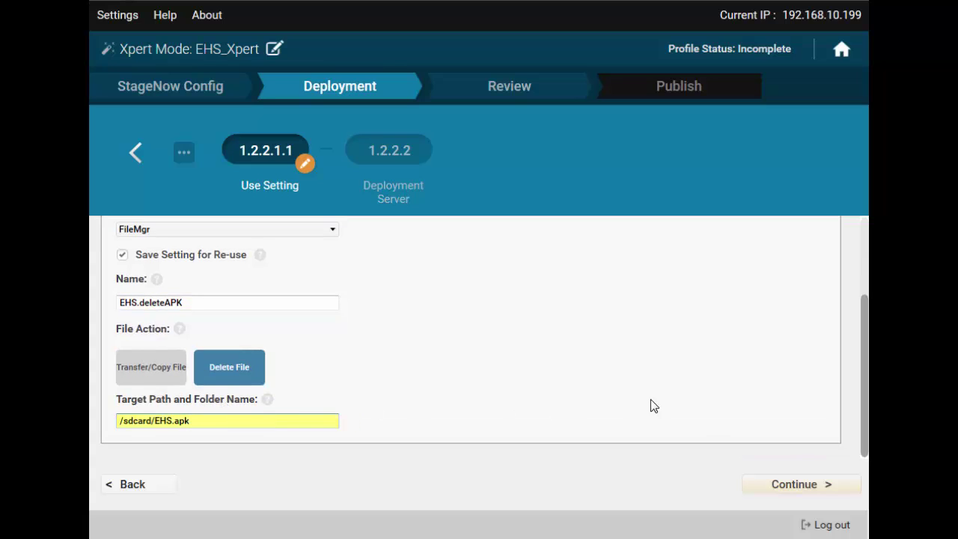
left_click(779, 477)
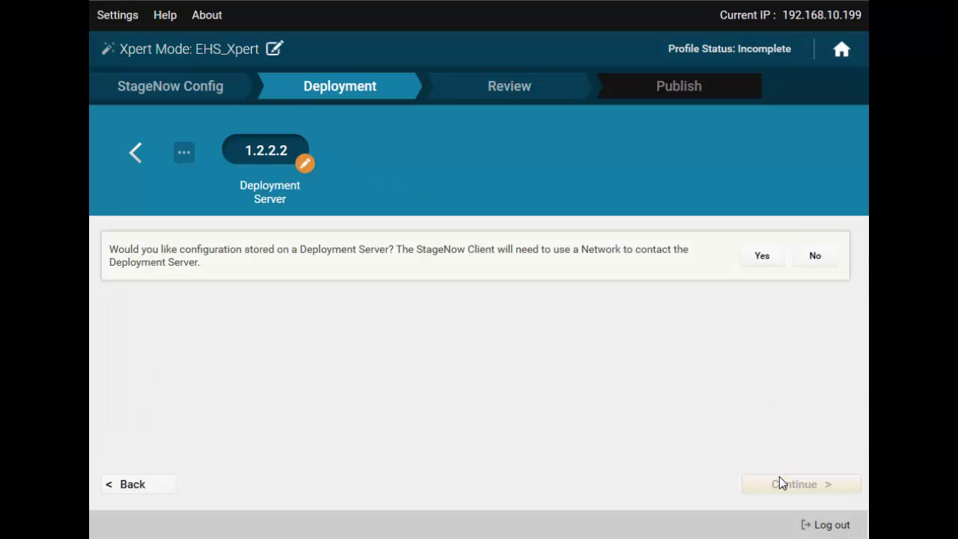
Step: Accept another configuration stored on the Deployment Server and define it with Use Setting
left_click(762, 261)
left_click(762, 258)
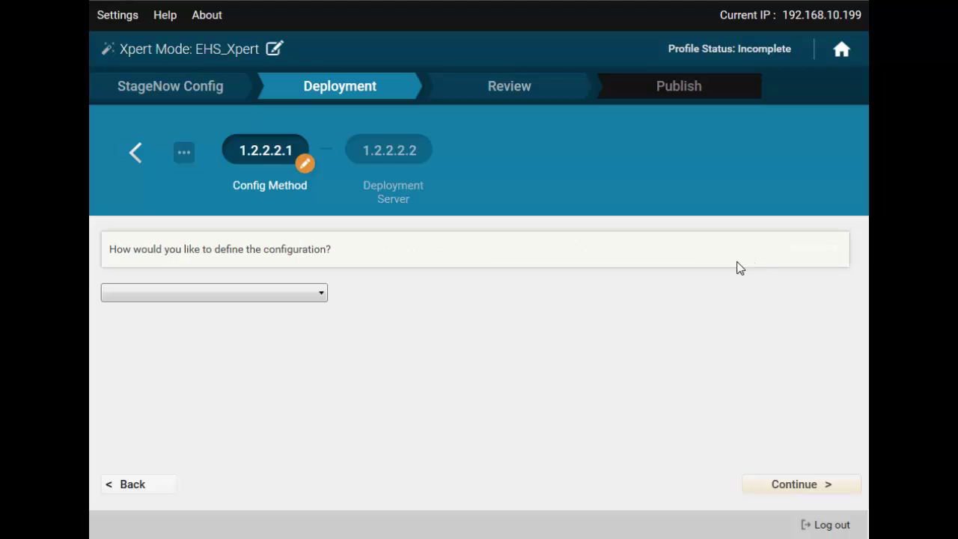
left_click(261, 292)
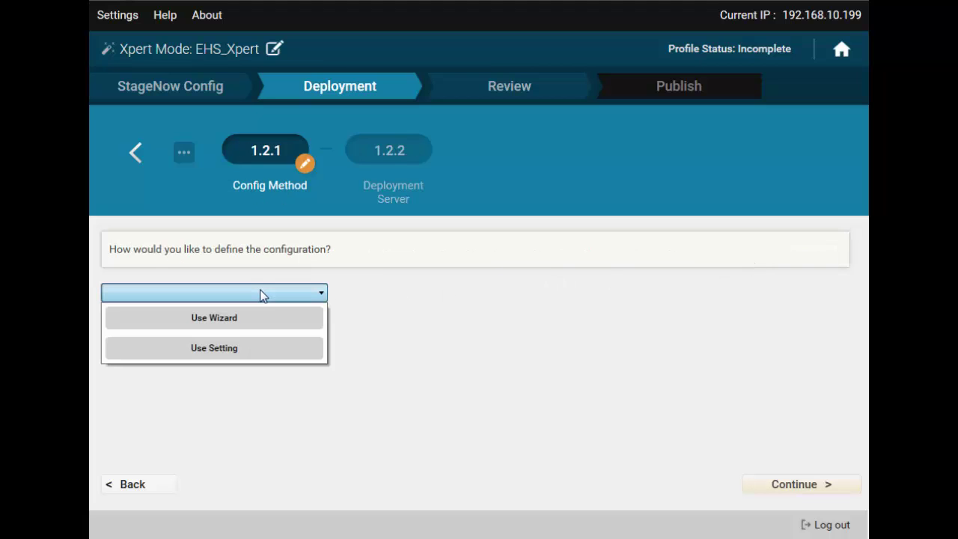
left_click(236, 348)
left_click(784, 485)
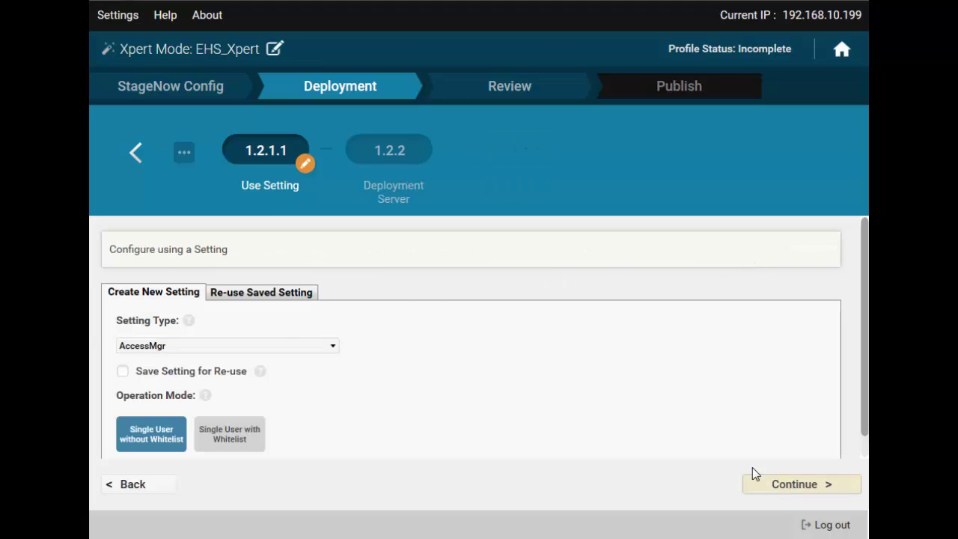
Step: Create a new AppMgr setting with action Set as Default Launcher for package com.symbol.enterprisehomescreen and continue
left_click(333, 346)
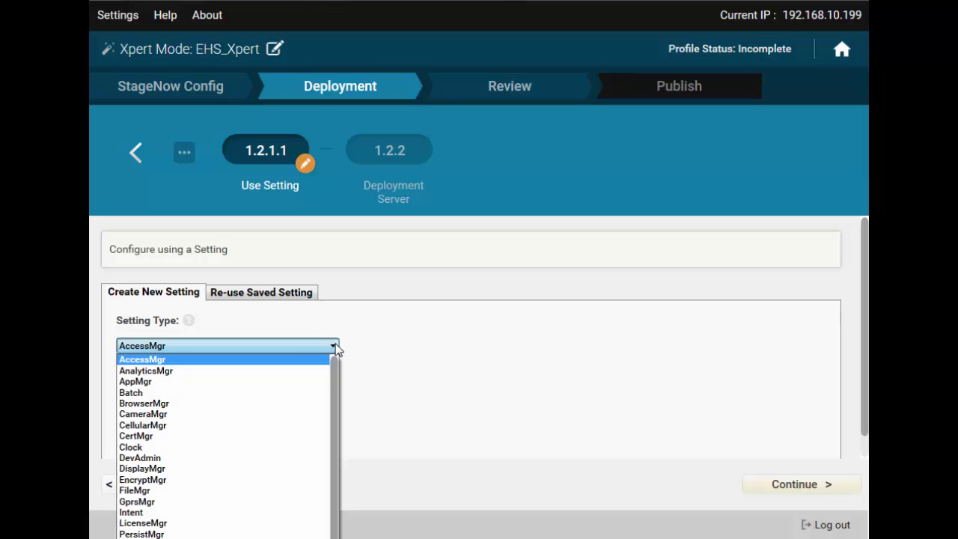
left_click(215, 383)
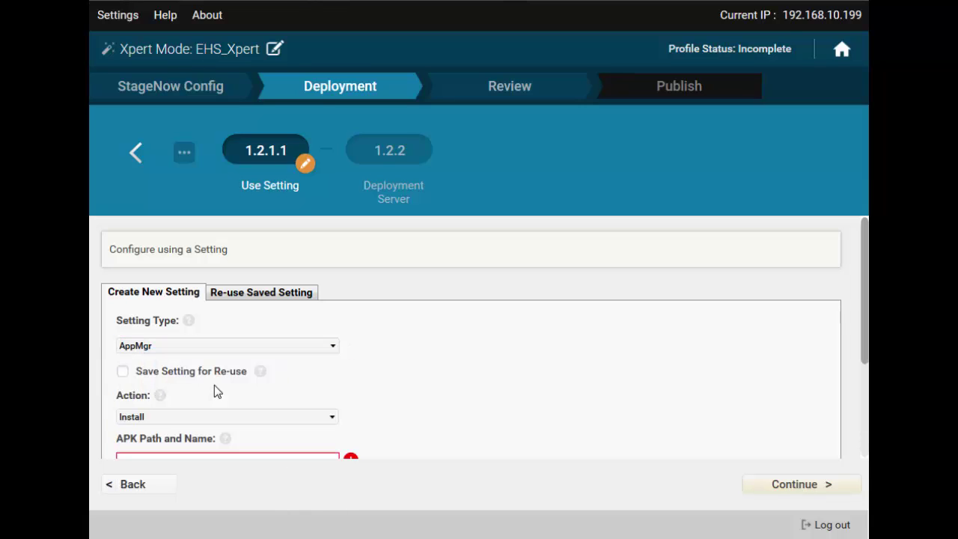
left_click(331, 417)
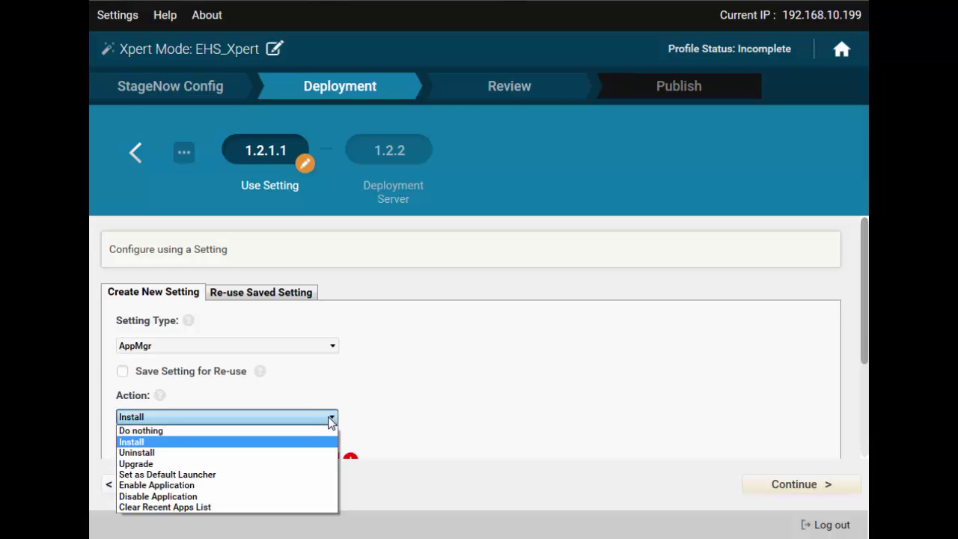
left_click(243, 476)
scroll(494, 391, "down", 1)
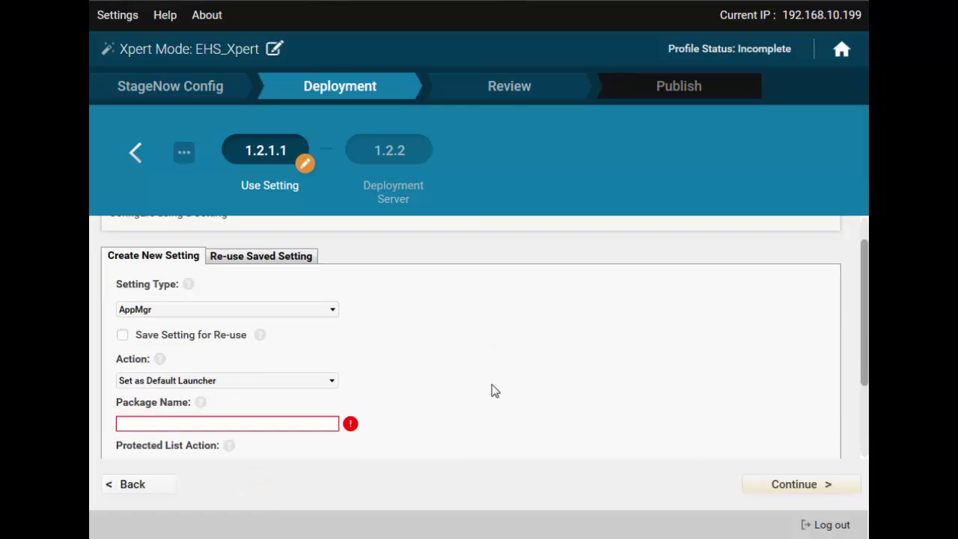
left_click(290, 425)
type("com.symbol.enterprisehomescreen")
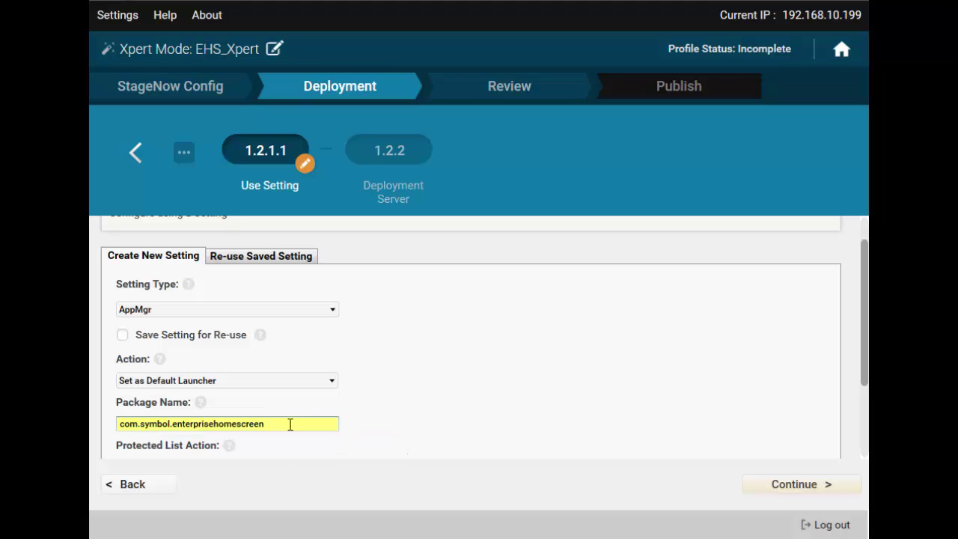
scroll(387, 410, "down", 3)
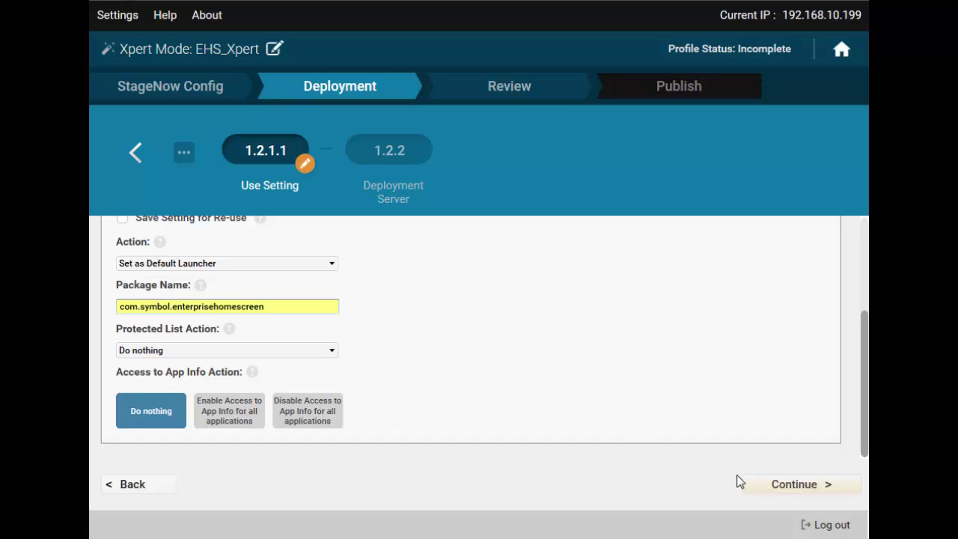
left_click(777, 482)
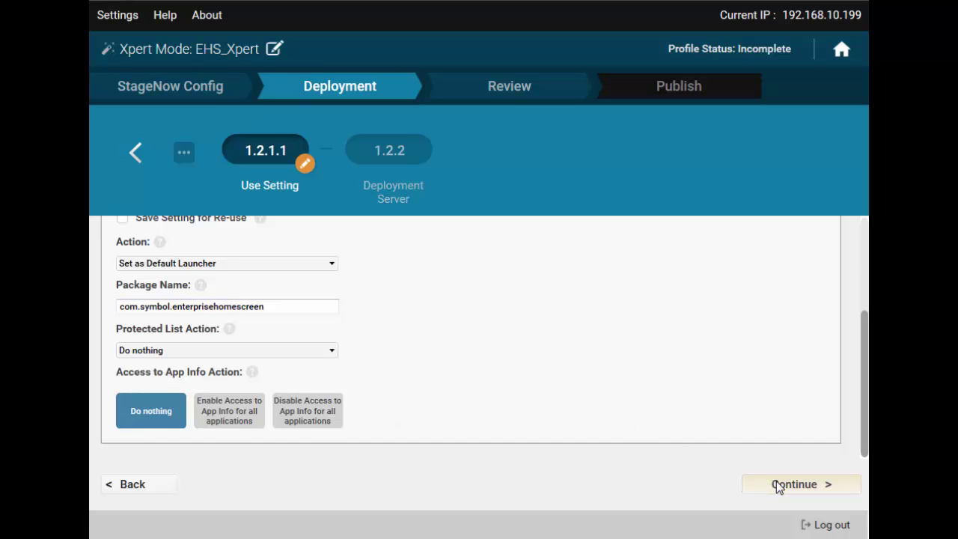
Step: Define the next Deployment Server configuration with Use Setting and continue
left_click(278, 297)
left_click(244, 349)
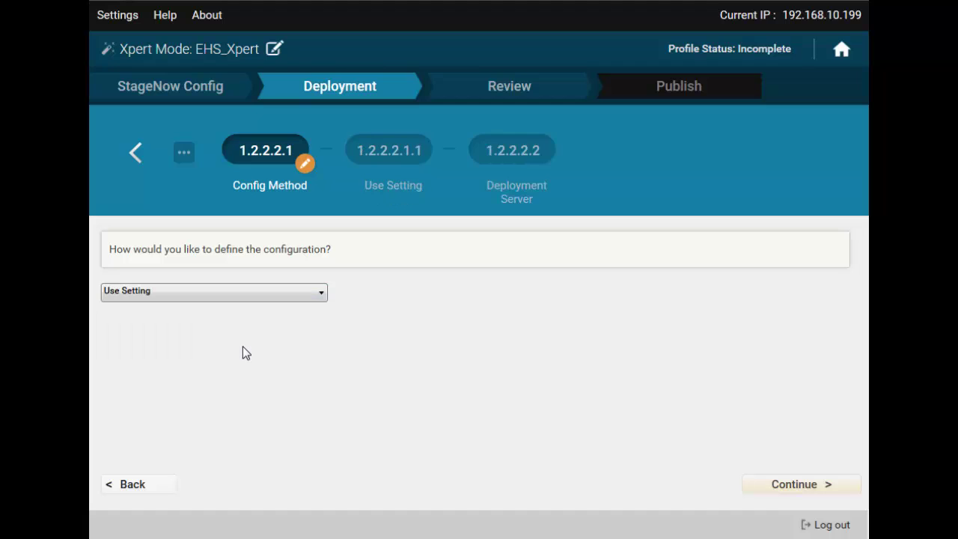
left_click(796, 486)
Step: Re-use the saved PowerMgr setting Reboot.warm and decline any further Deployment Server configuration
left_click(274, 292)
left_click(281, 339)
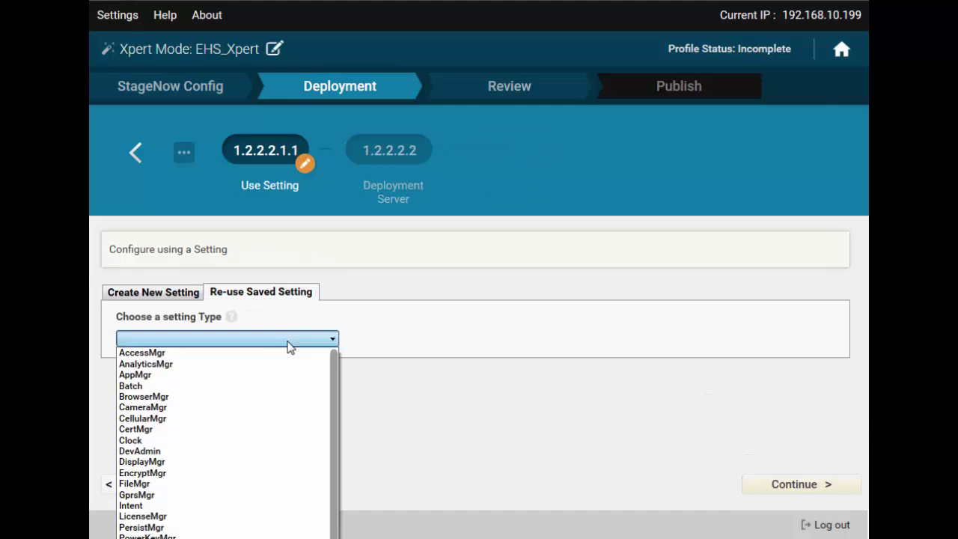
left_click(229, 533)
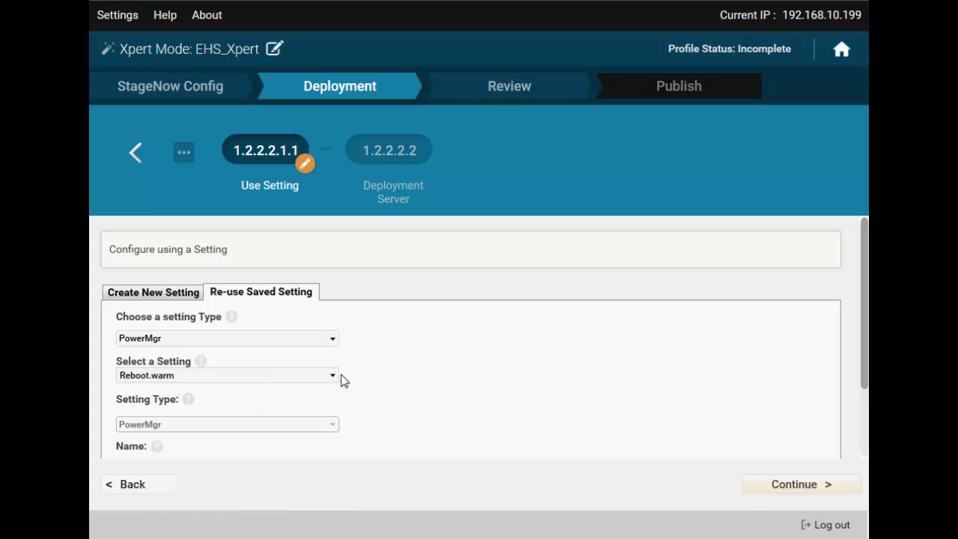
left_click(773, 485)
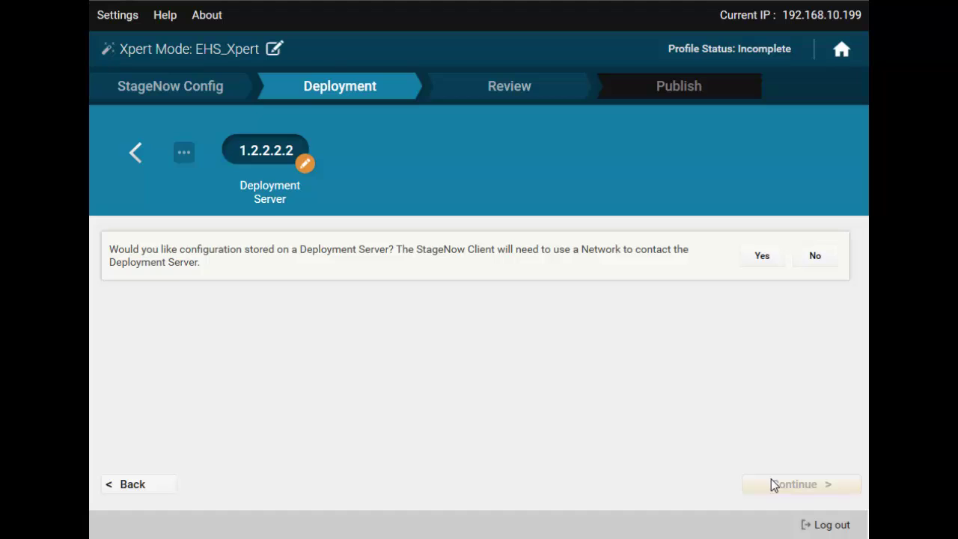
left_click(808, 265)
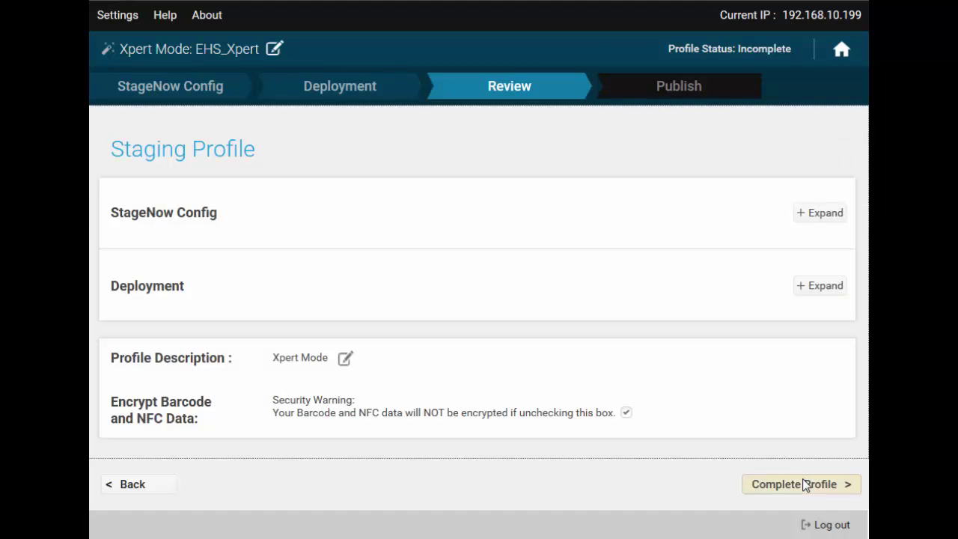
Step: Review the expanded StageNow Config and Deployment steps, and complete the profile
left_click(812, 213)
scroll(693, 299, "down", 1)
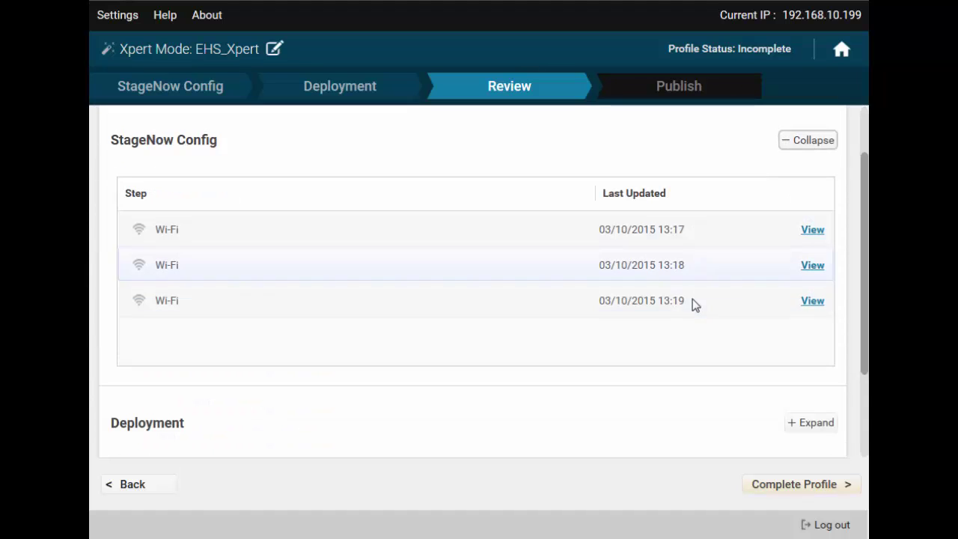
left_click(810, 427)
scroll(706, 404, "down", 4)
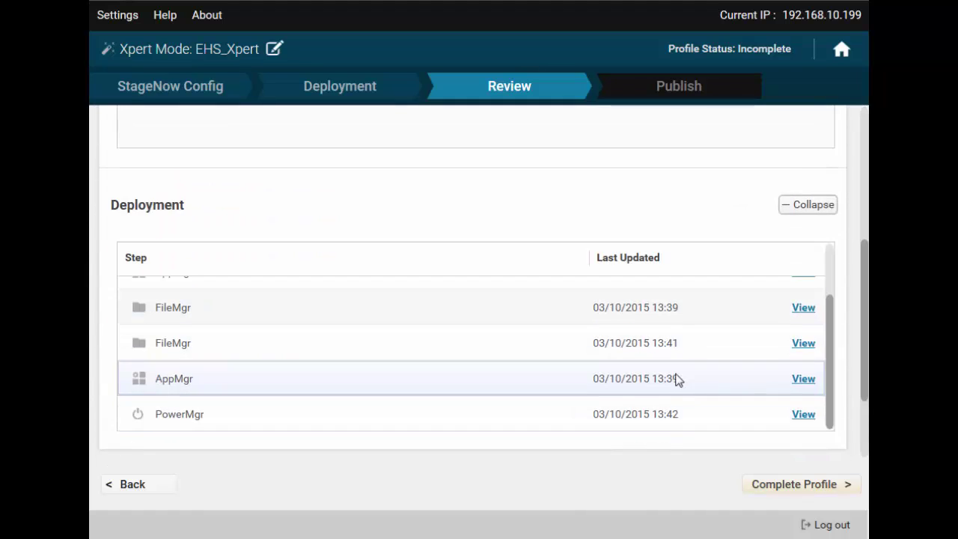
left_click(796, 487)
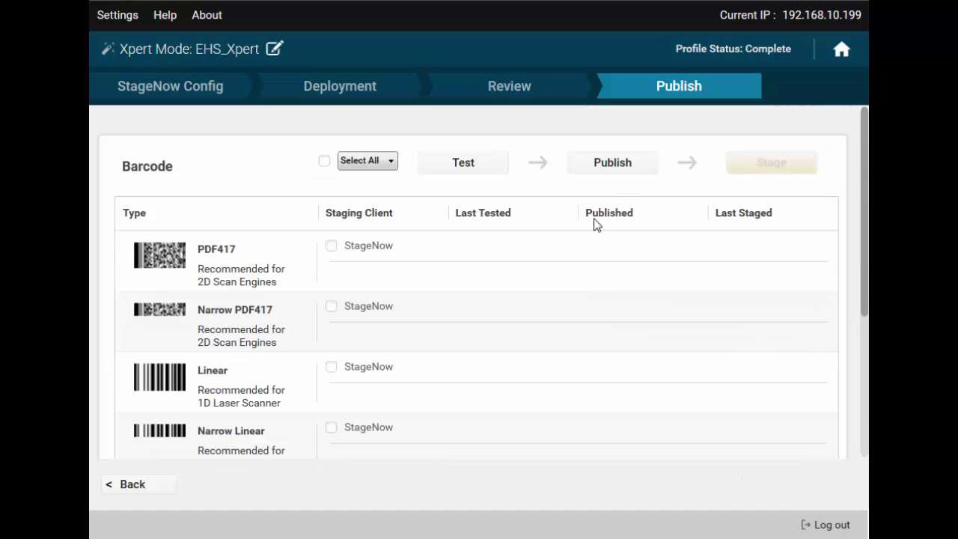
Step: Publish the profile as a PDF417 StageNow barcode without operator instructions and return to the home page
left_click(328, 244)
left_click(597, 148)
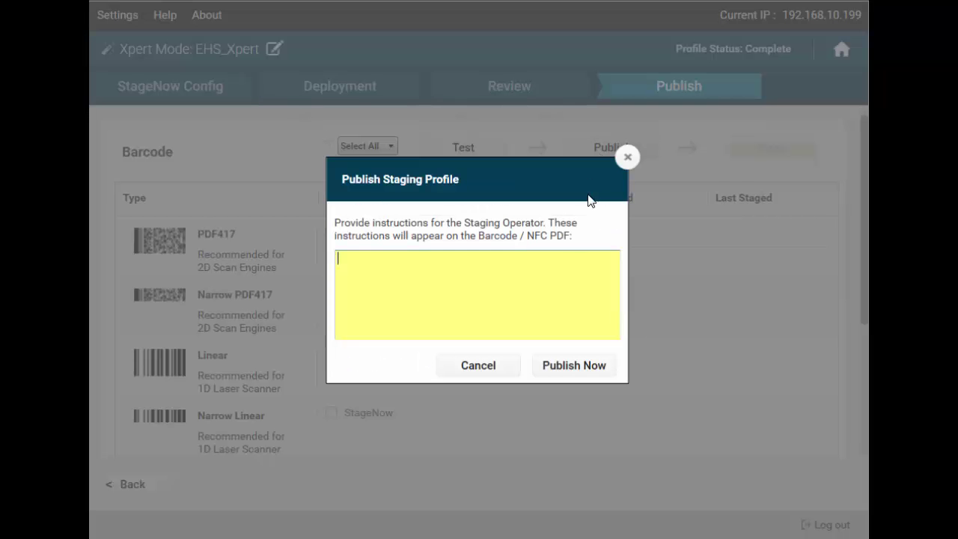
left_click(550, 362)
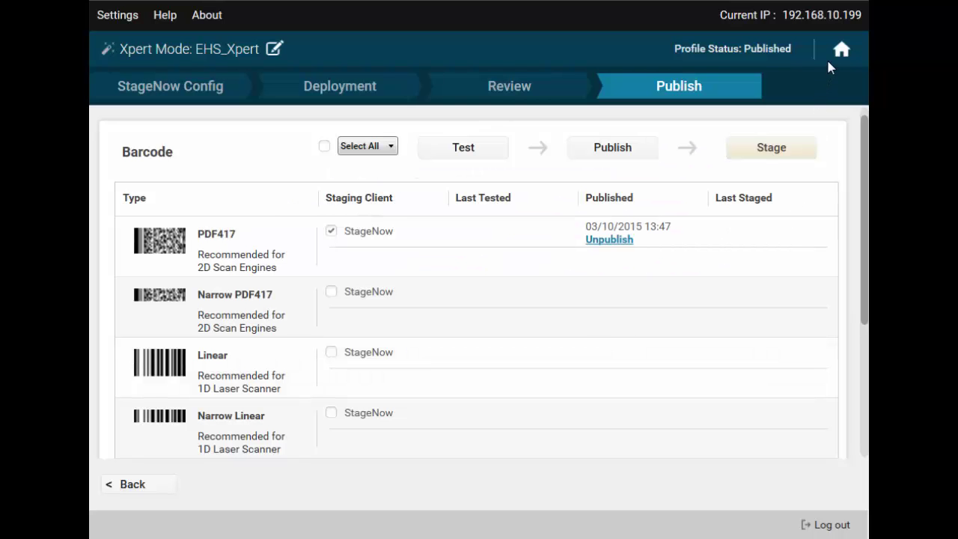
left_click(831, 57)
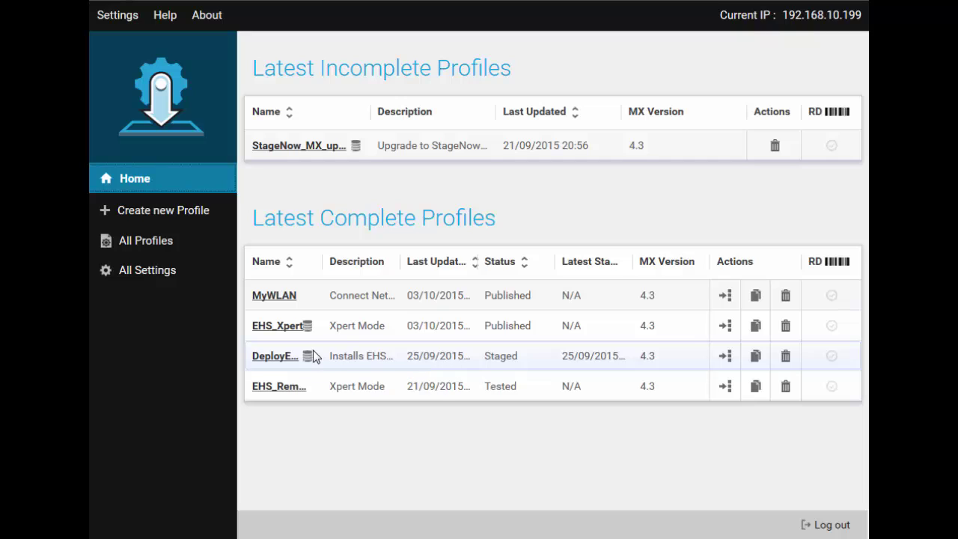
Step: Check in the list of all settings which profiles use the Wi-Fi setting MyWLAN.Create
mouse_move(309, 358)
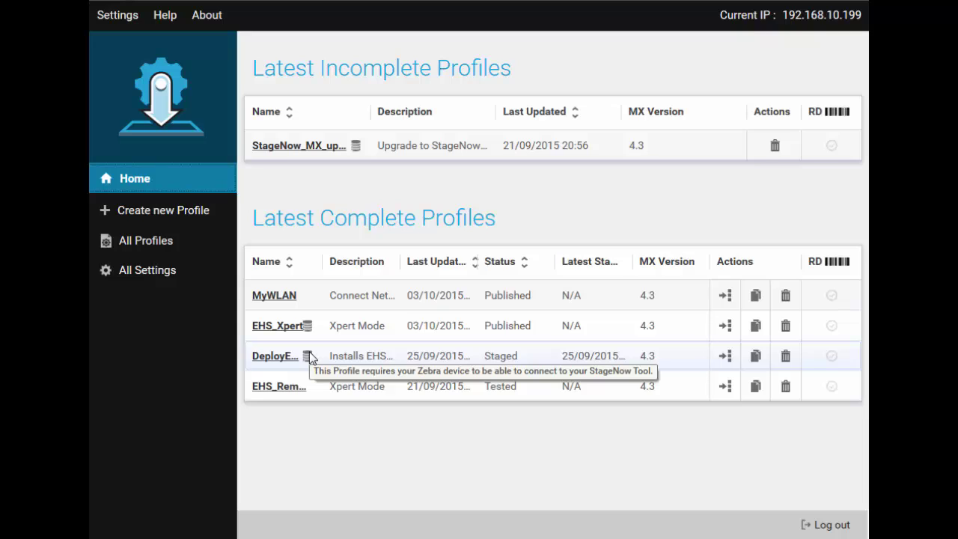
left_click(168, 272)
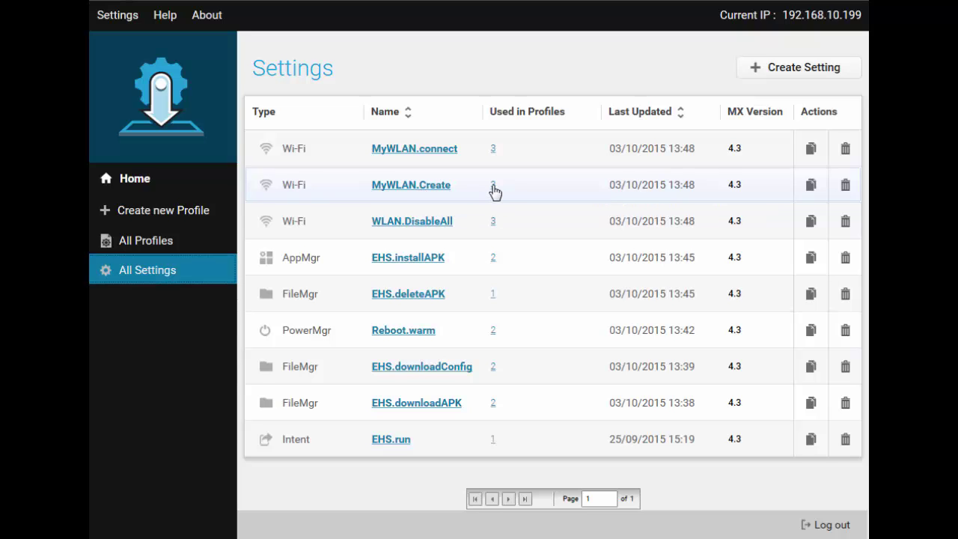
left_click(494, 187)
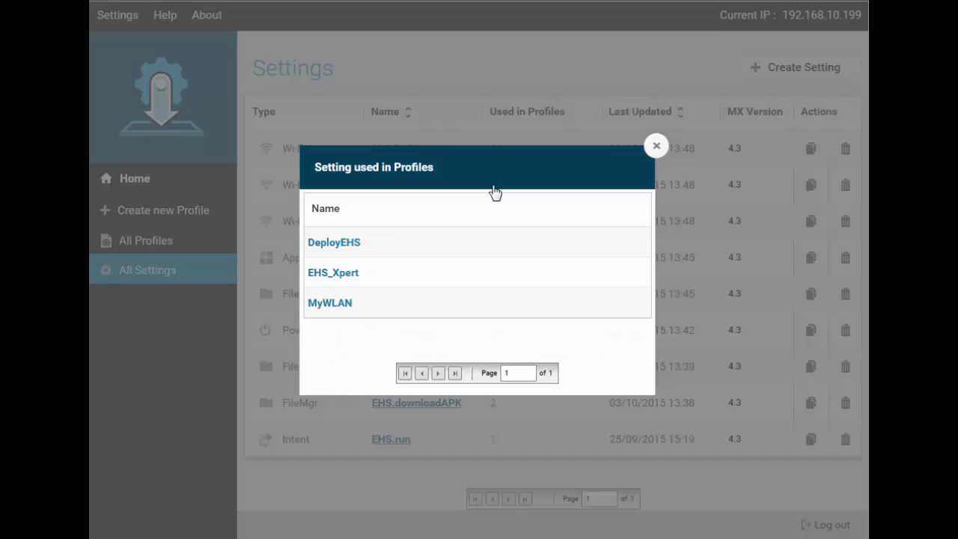
left_click(655, 150)
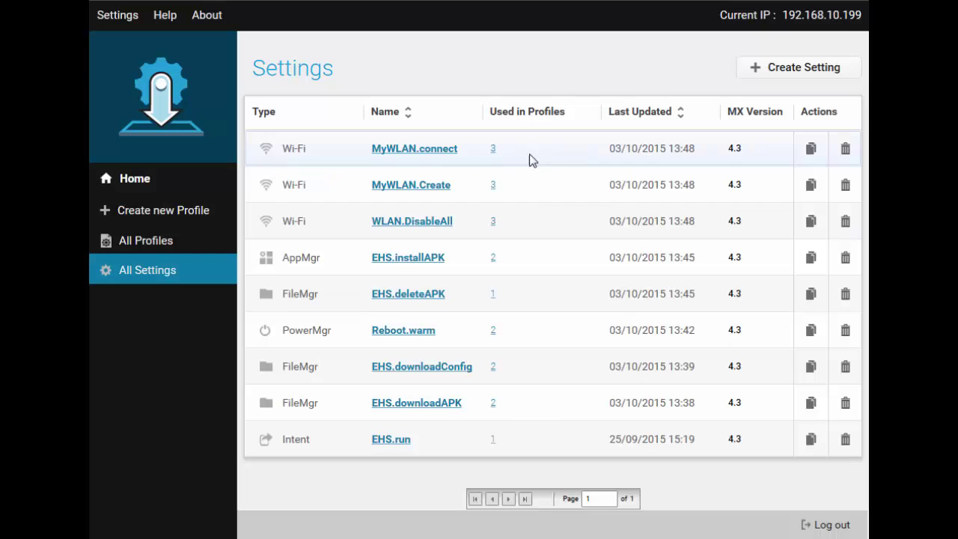
Step: Open the MyWLAN.Create Wi-Fi setting for editing and unpublish all profiles that use it
left_click(430, 189)
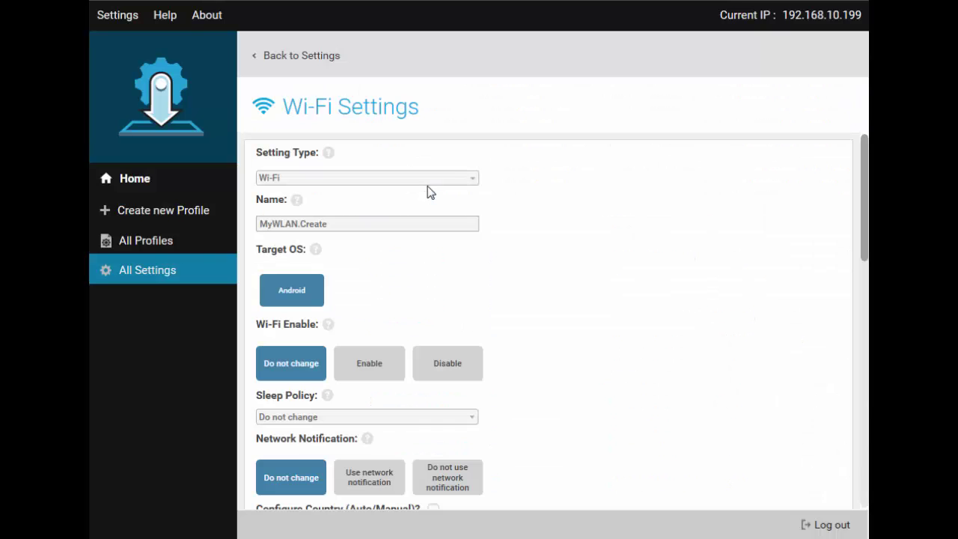
left_click(435, 177)
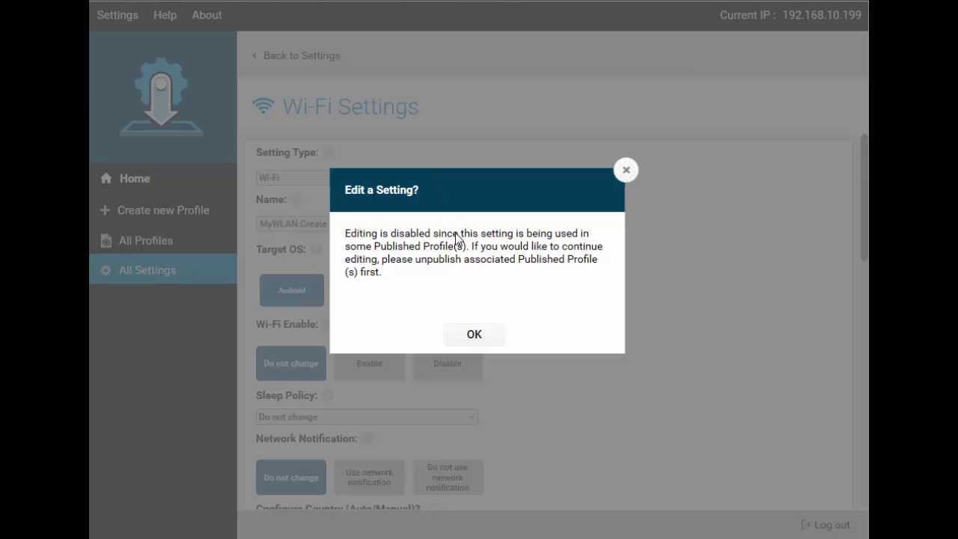
left_click(473, 334)
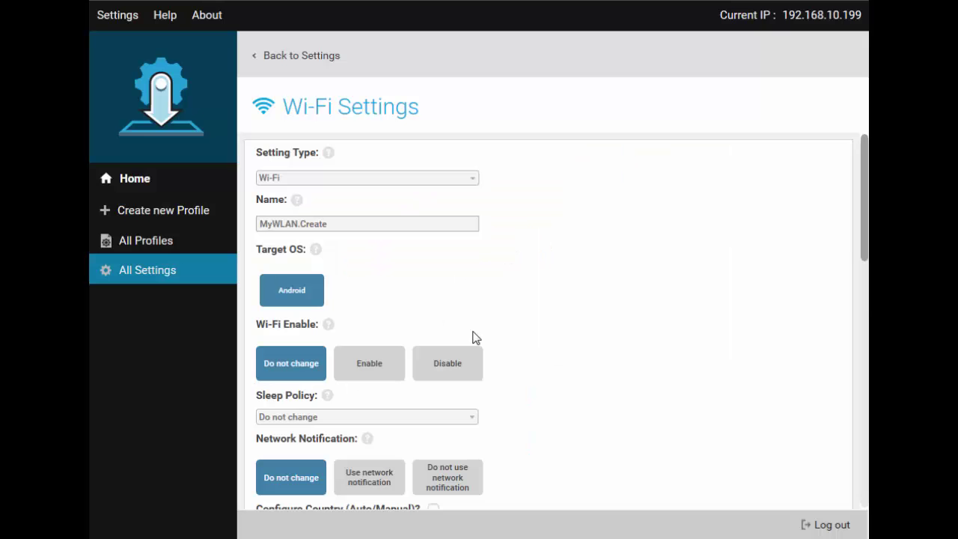
scroll(473, 337, "down", 10)
scroll(474, 338, "down", 5)
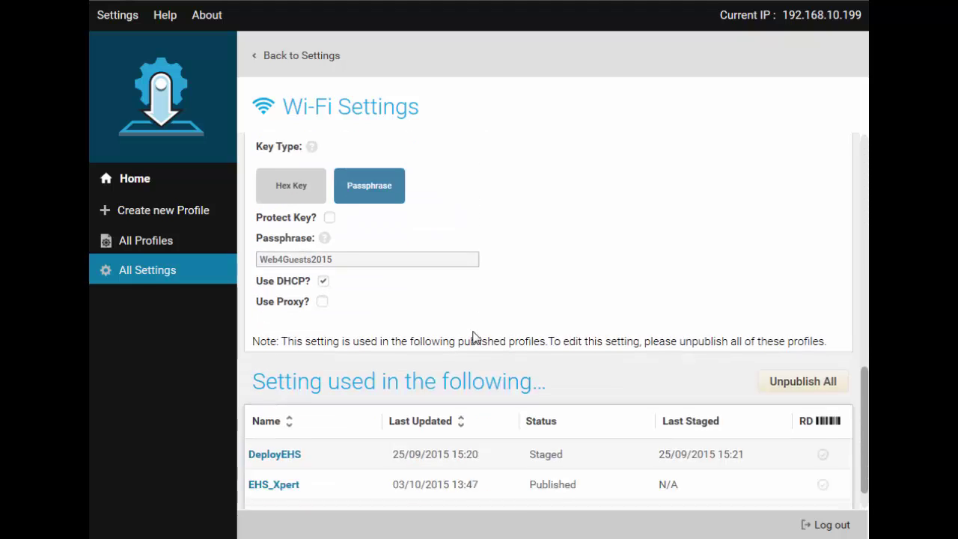
left_click(775, 337)
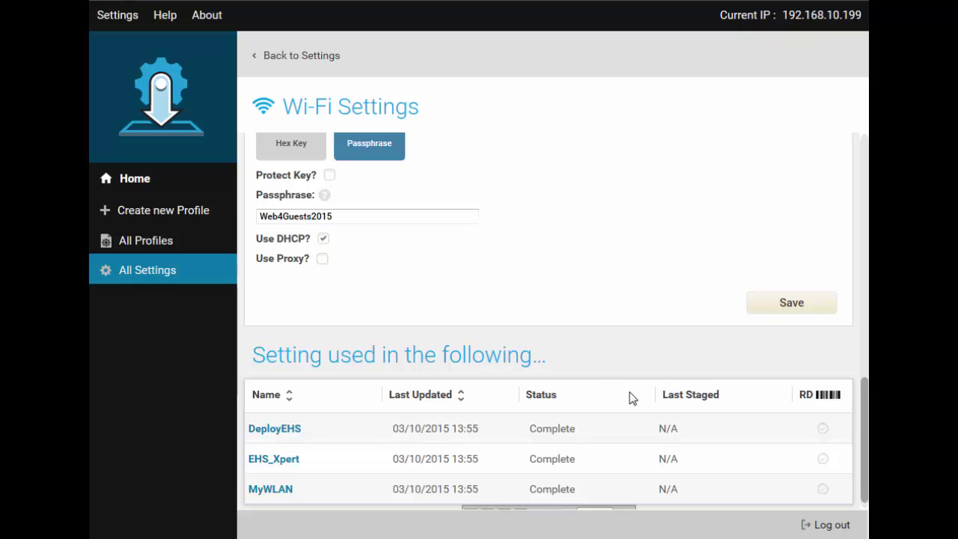
Step: Change the Wi-Fi passphrase in the MyWLAN.Create setting, save it and return to the home page
scroll(471, 321, "up", 3)
left_click(436, 399)
key("BackSpace")
type("1")
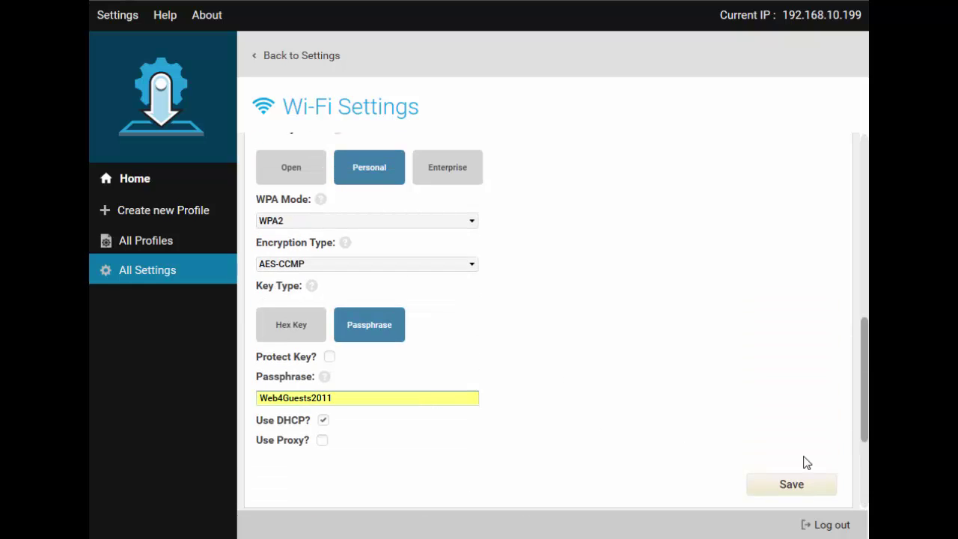
left_click(817, 486)
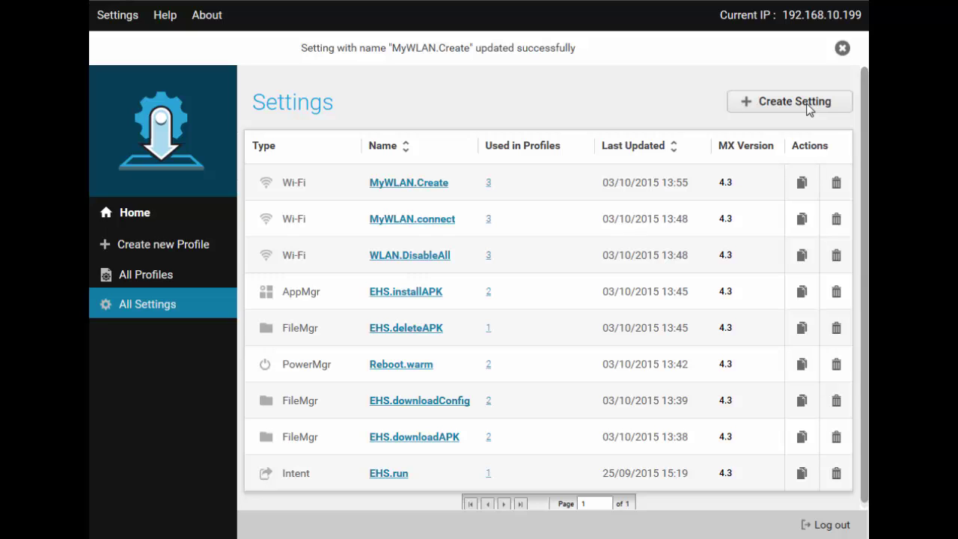
left_click(158, 216)
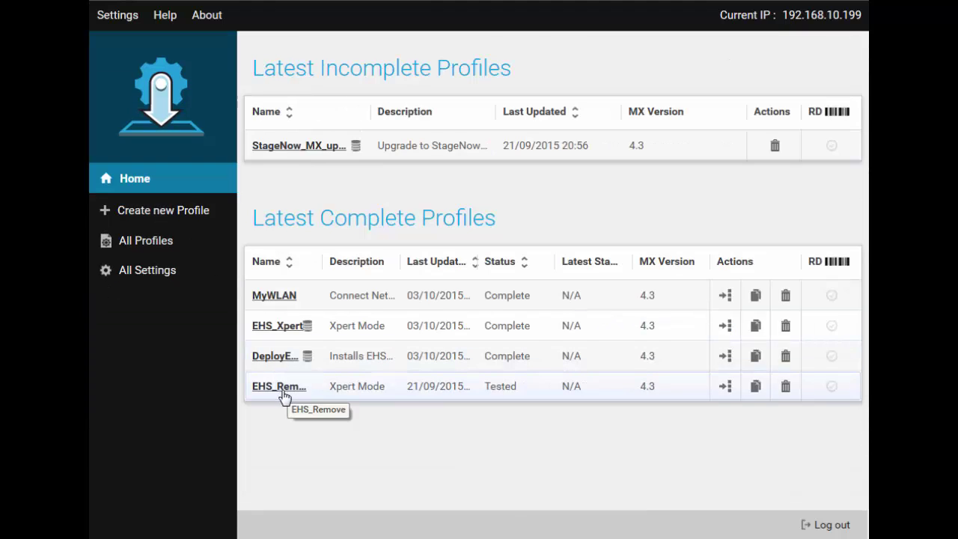